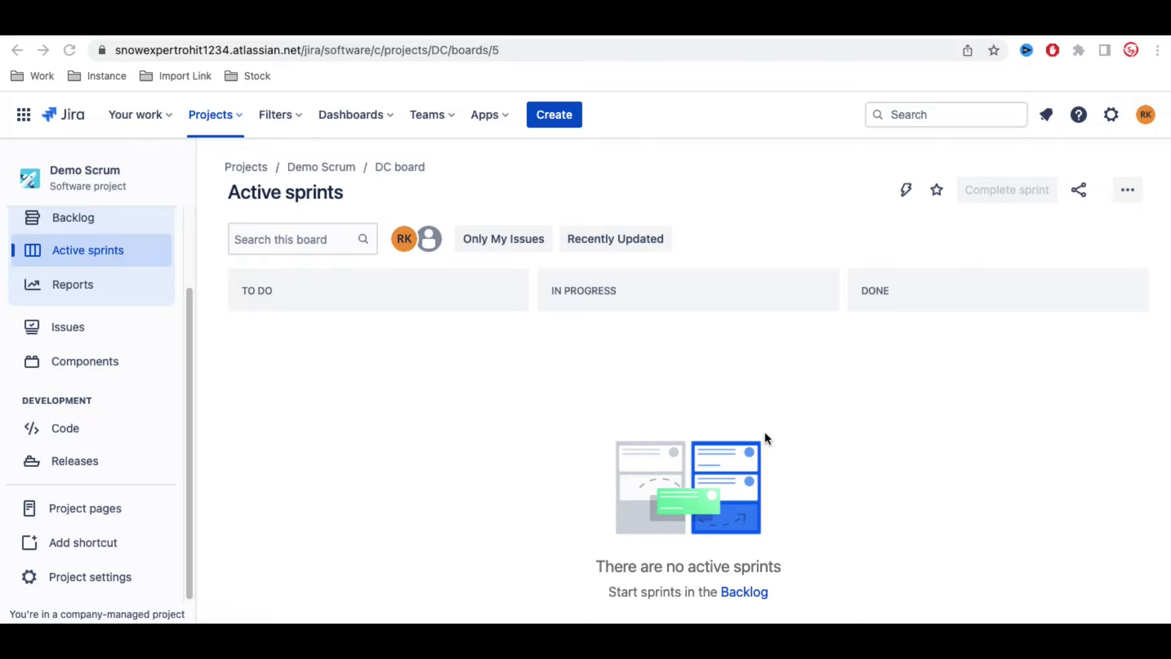
Open Demo Scrum's automation audit log, which shows no rule executions yet.
{"action": "left_click", "coordinate": [113, 578]}
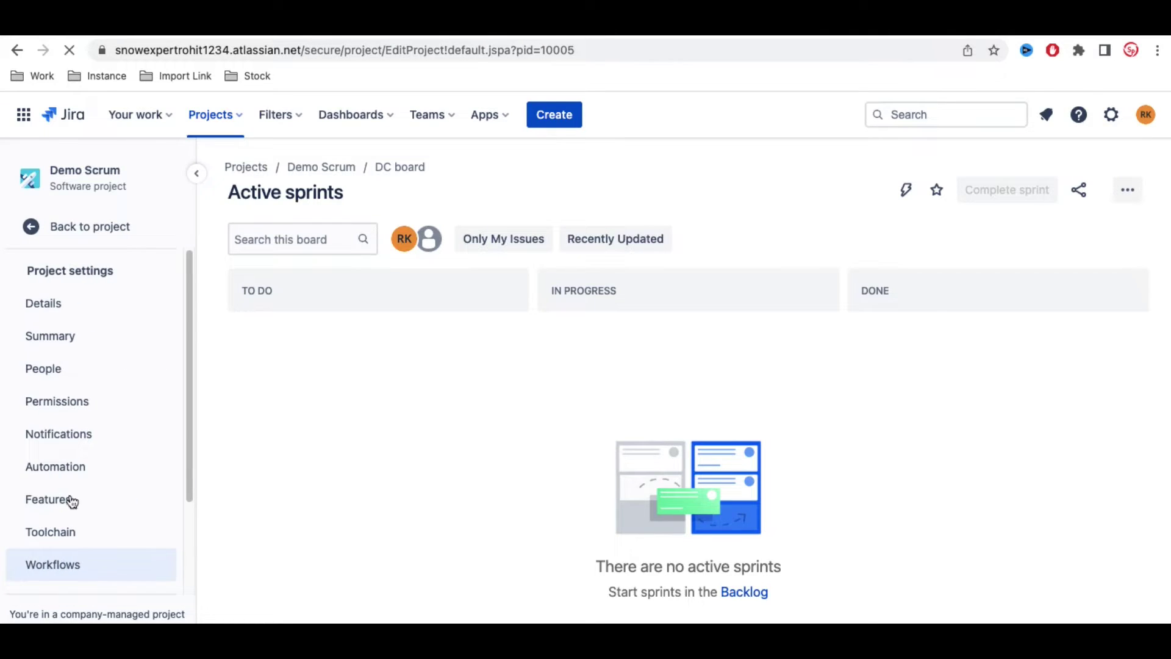
{"action": "left_click", "coordinate": [60, 480]}
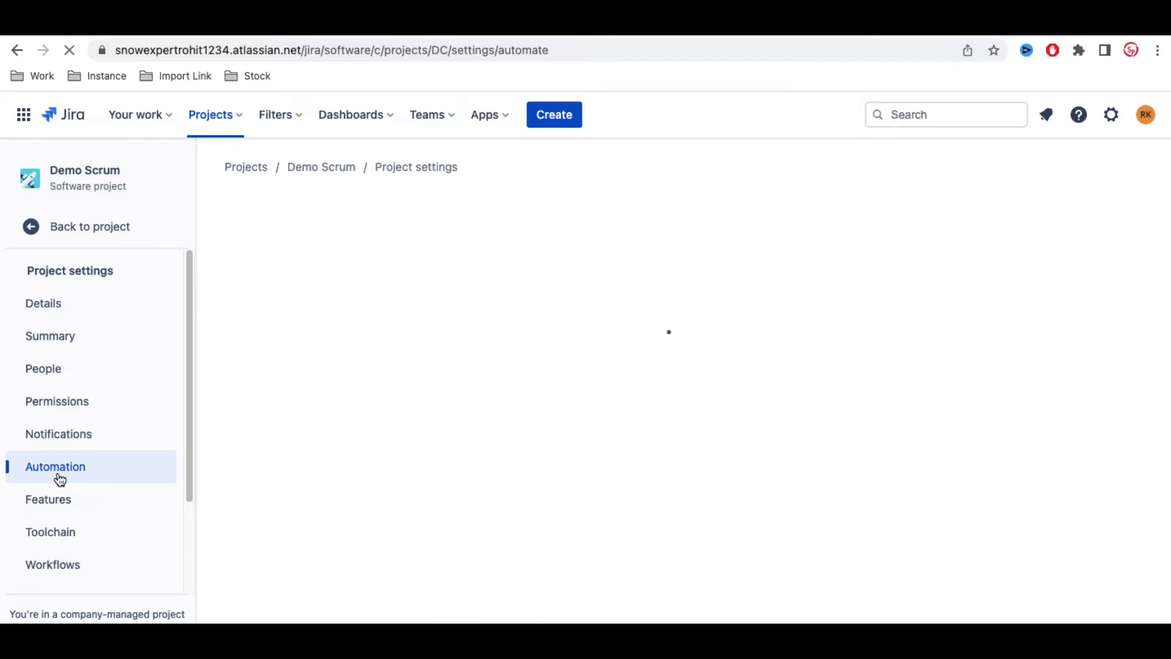
{"action": "scroll", "coordinate": [60, 480], "scroll_direction": "down", "scroll_amount": 1}
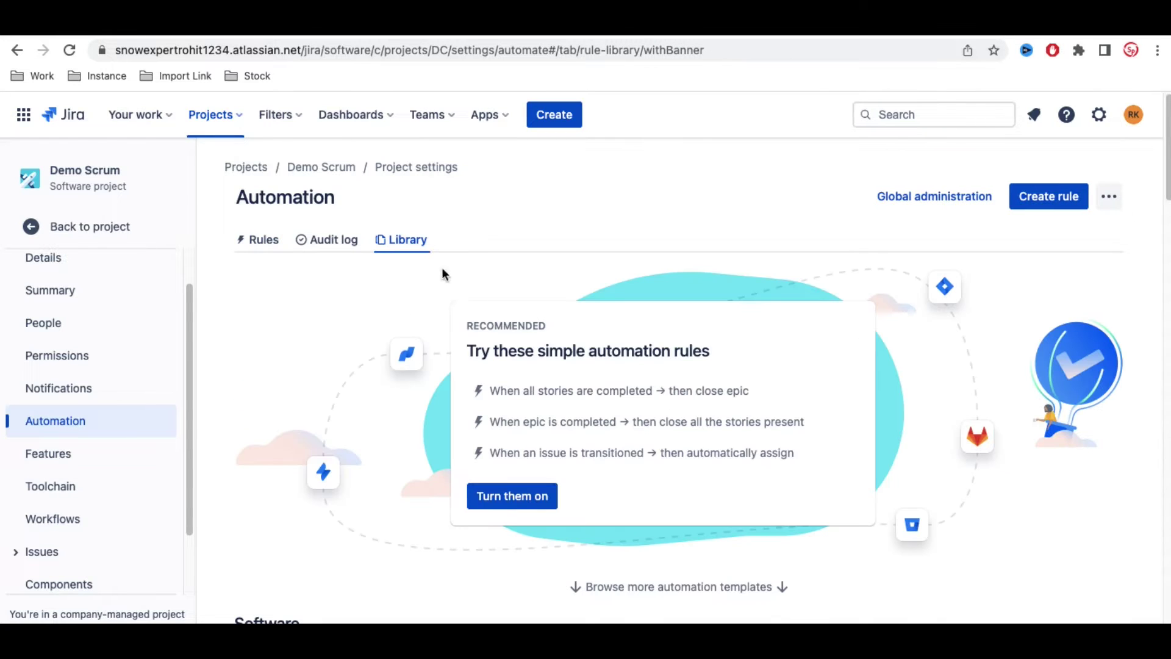
{"action": "left_click", "coordinate": [333, 244]}
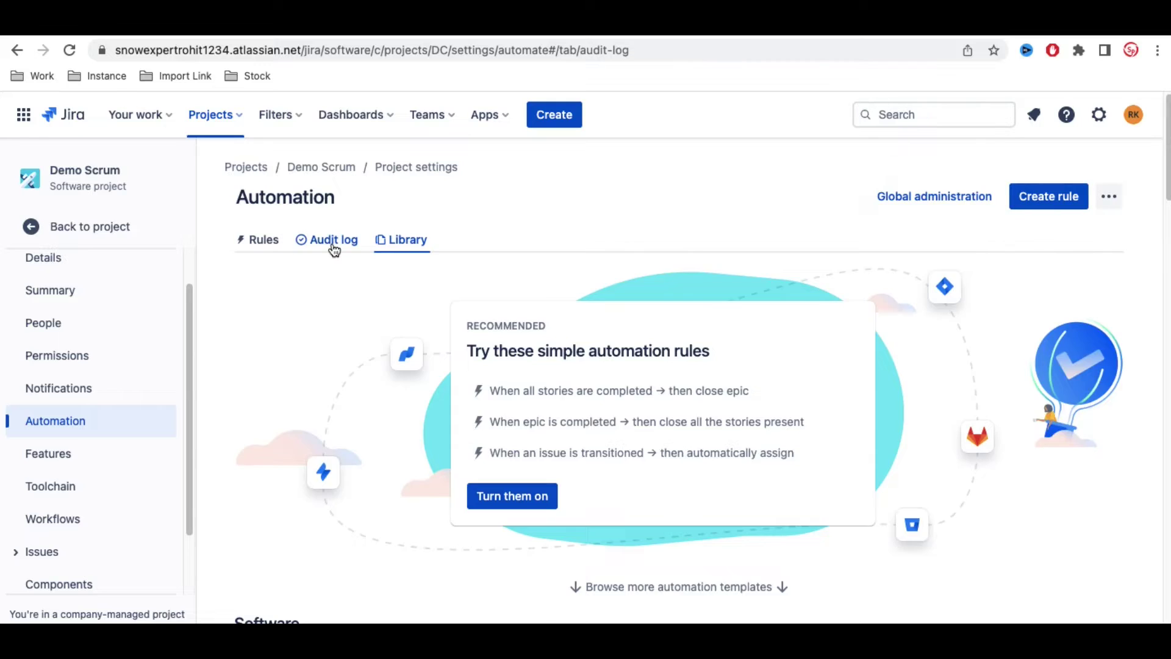
Check the empty Rules list, then view the Library's three recommended simple rules.
{"action": "left_click", "coordinate": [268, 243]}
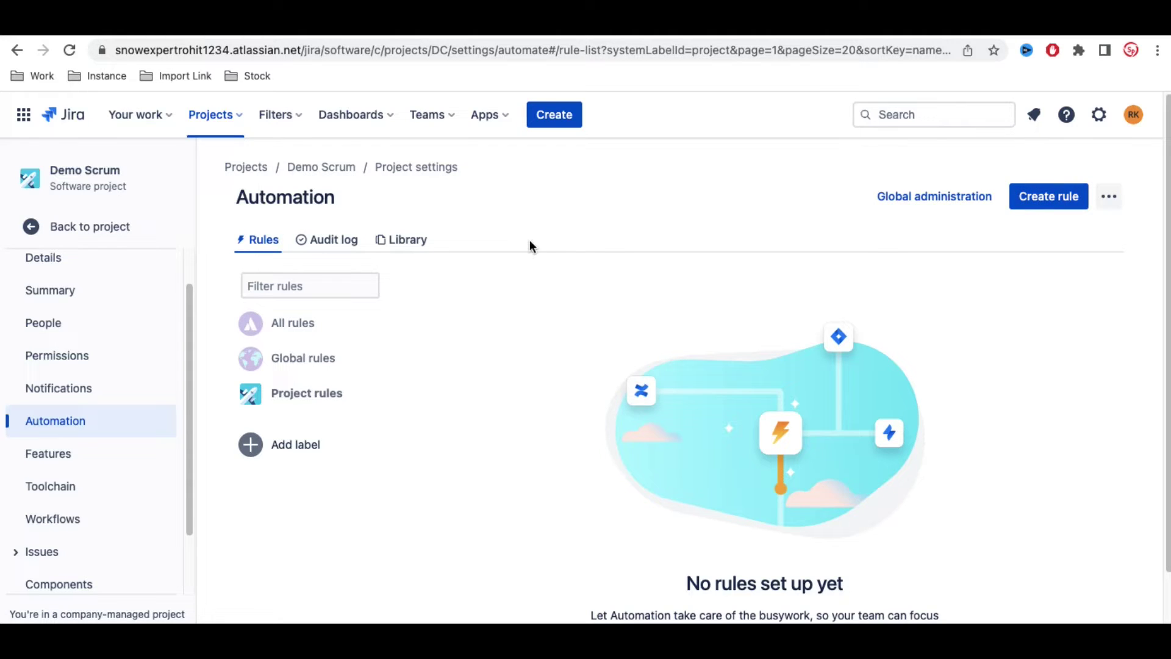
{"action": "left_click", "coordinate": [406, 240]}
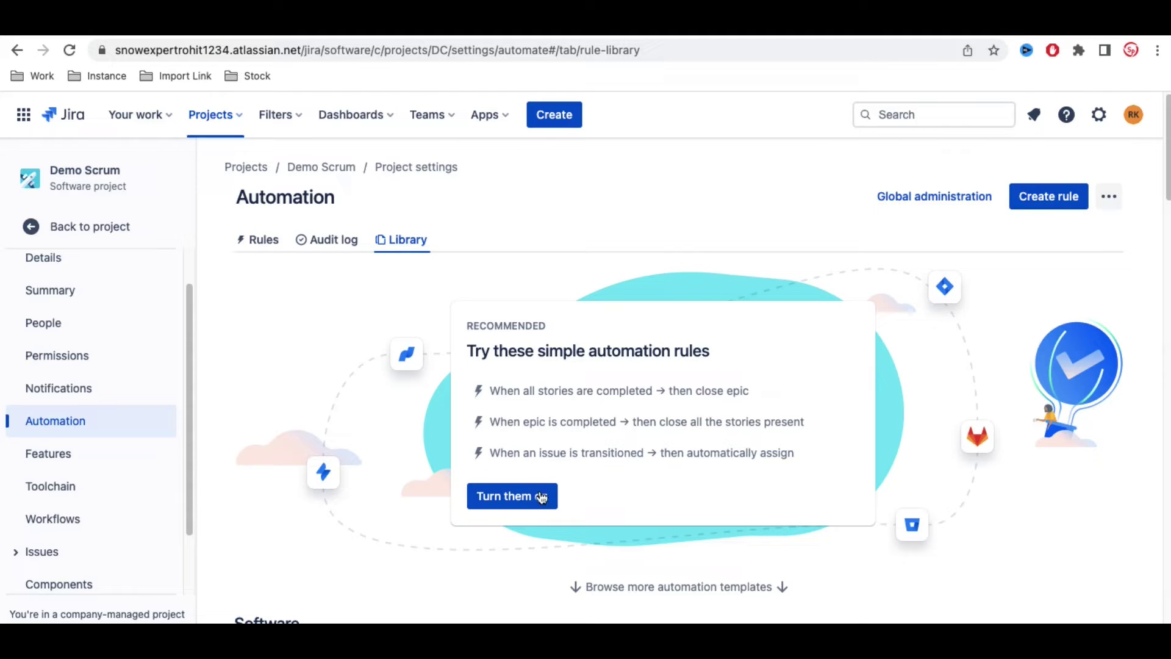
Turn on the three recommended rules, then browse the Software templates in the Library.
{"action": "left_click", "coordinate": [520, 500]}
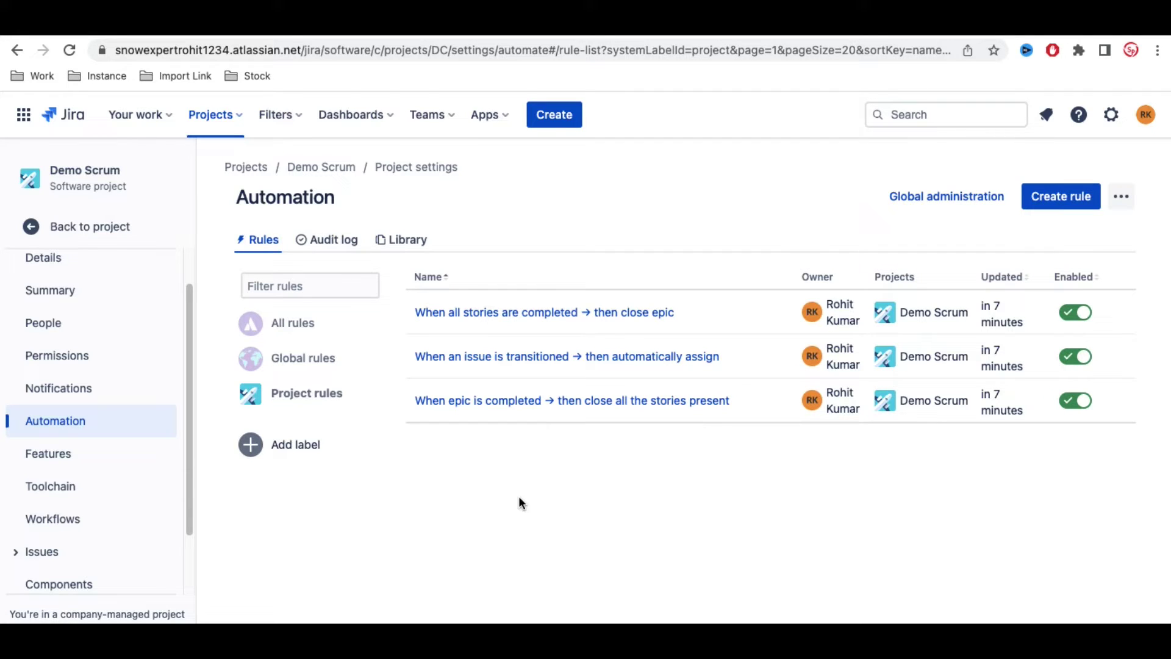
{"action": "left_click", "coordinate": [421, 243]}
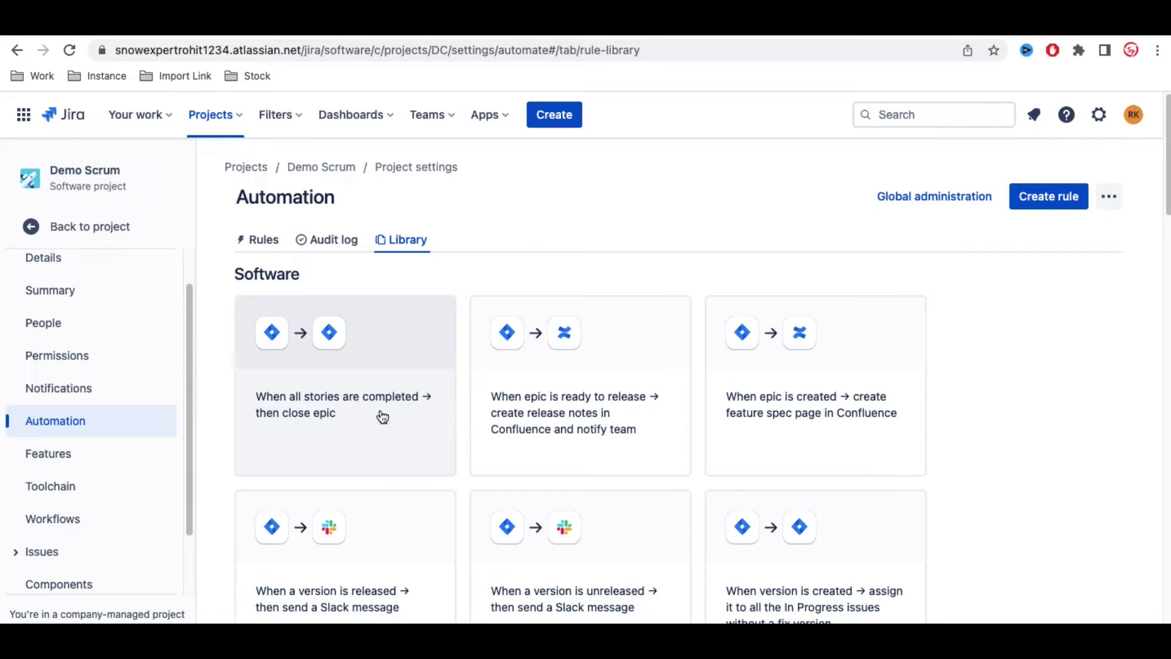
{"action": "scroll", "coordinate": [654, 413], "scroll_direction": "down", "scroll_amount": 7}
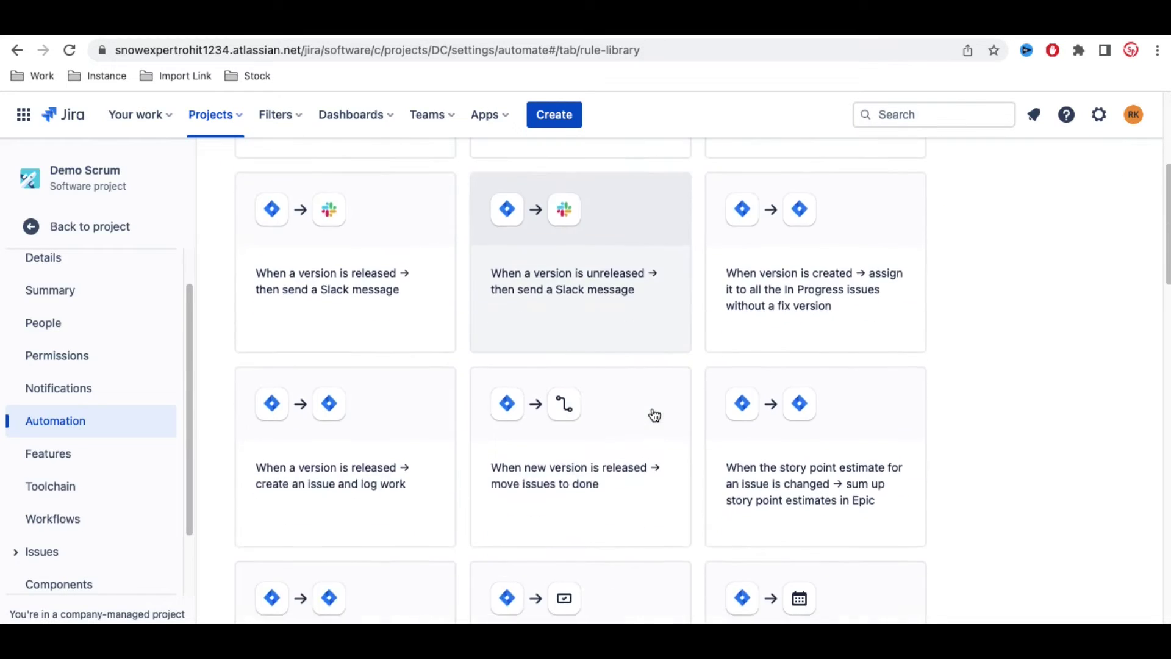
{"action": "scroll", "coordinate": [655, 416], "scroll_direction": "down", "scroll_amount": 18}
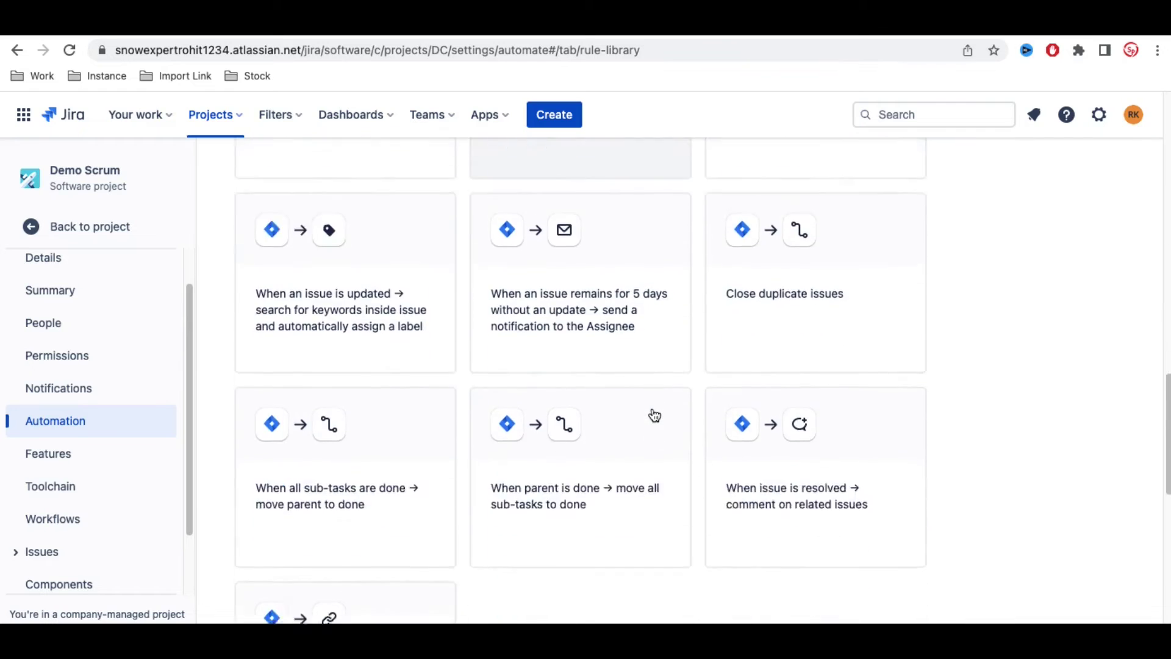
{"action": "scroll", "coordinate": [654, 416], "scroll_direction": "up", "scroll_amount": 20}
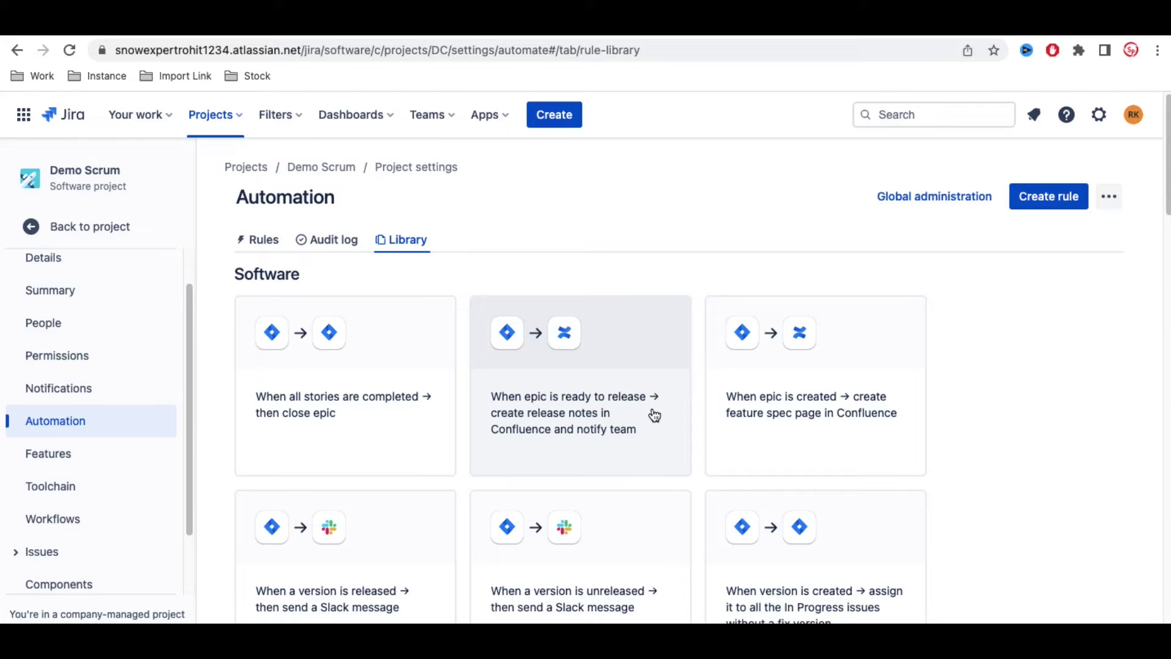
{"action": "scroll", "coordinate": [655, 416], "scroll_direction": "down", "scroll_amount": 10}
{"action": "scroll", "coordinate": [654, 416], "scroll_direction": "up", "scroll_amount": 12}
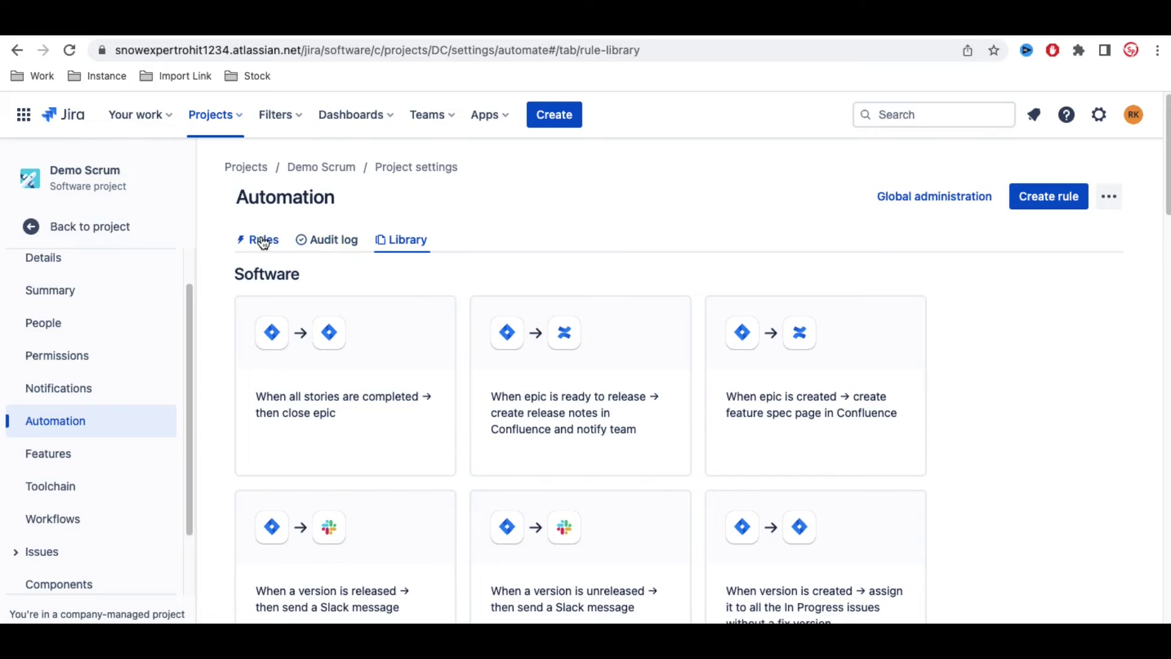
Disable the close-epic, auto-assign-on-transition and close-stories rules in the Rules list.
{"action": "left_click", "coordinate": [264, 241]}
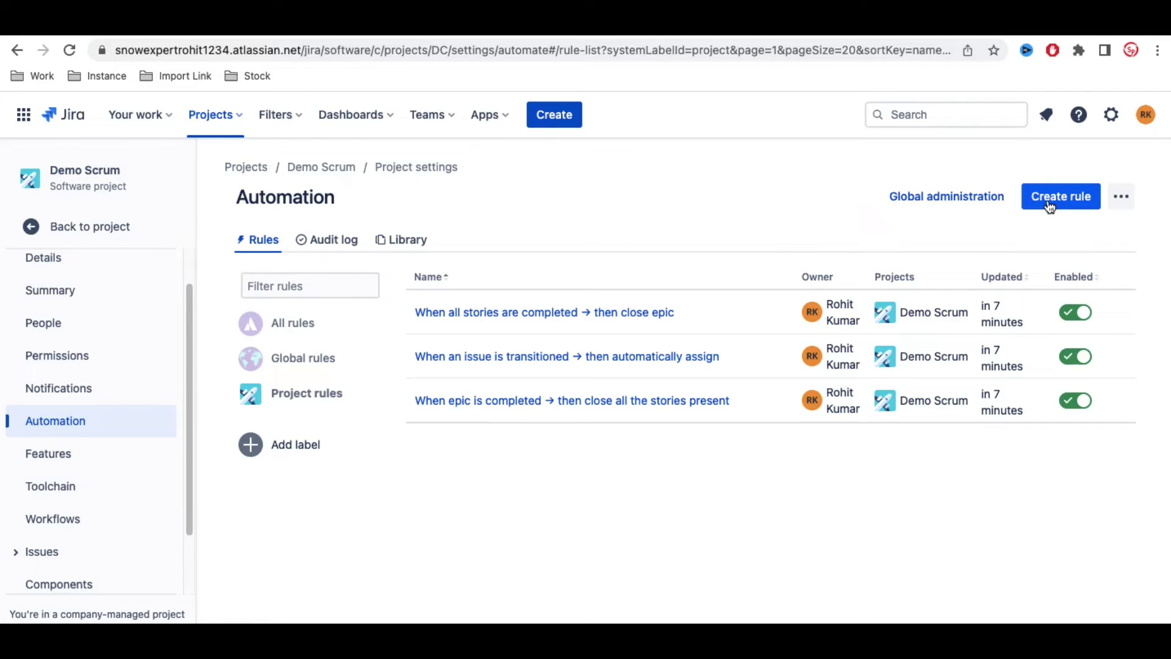
{"action": "left_click", "coordinate": [1079, 314]}
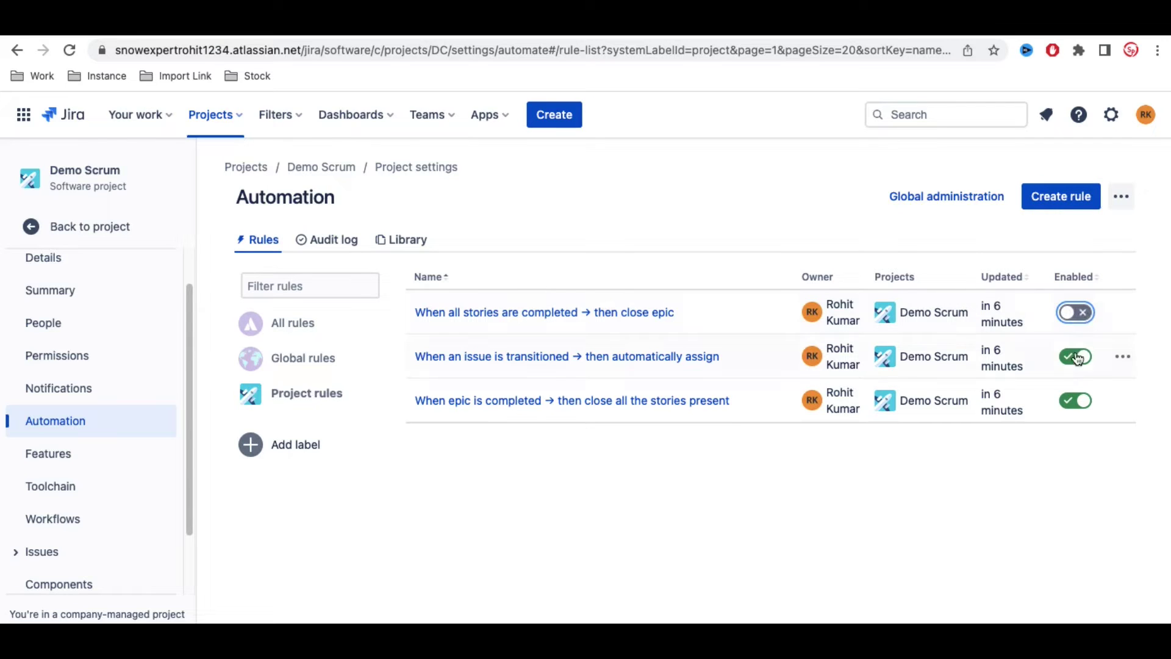
{"action": "left_click", "coordinate": [1077, 360]}
{"action": "left_click", "coordinate": [1075, 402]}
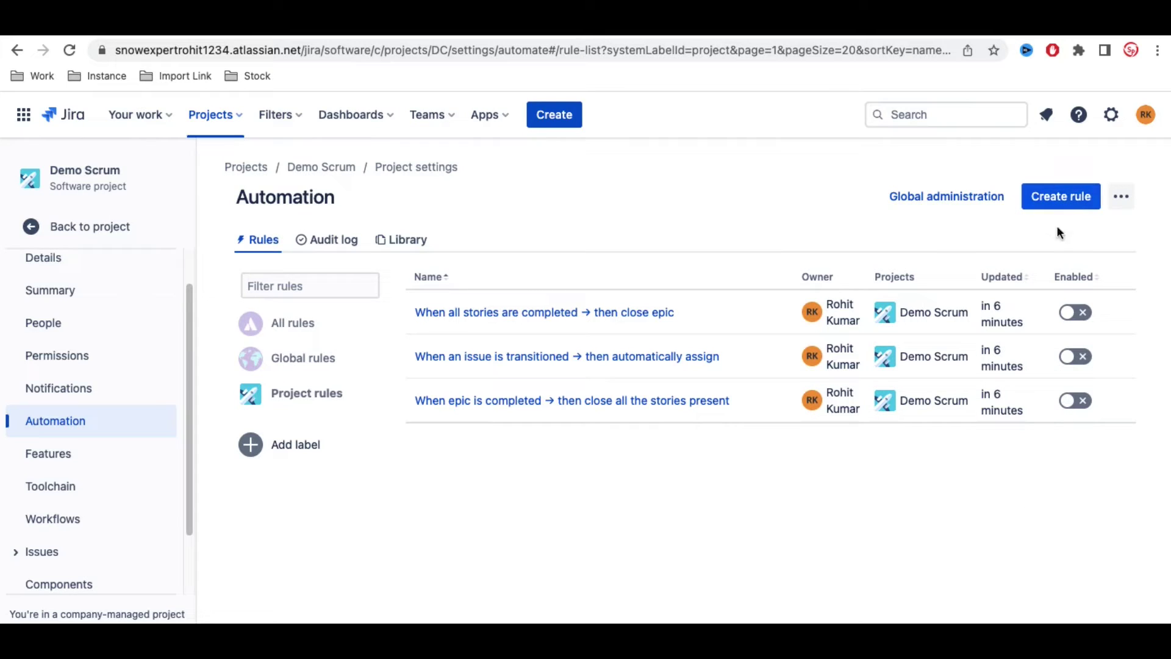
Start a new automation rule and review trigger options like Field value changed and Issue created.
{"action": "left_click", "coordinate": [1064, 197]}
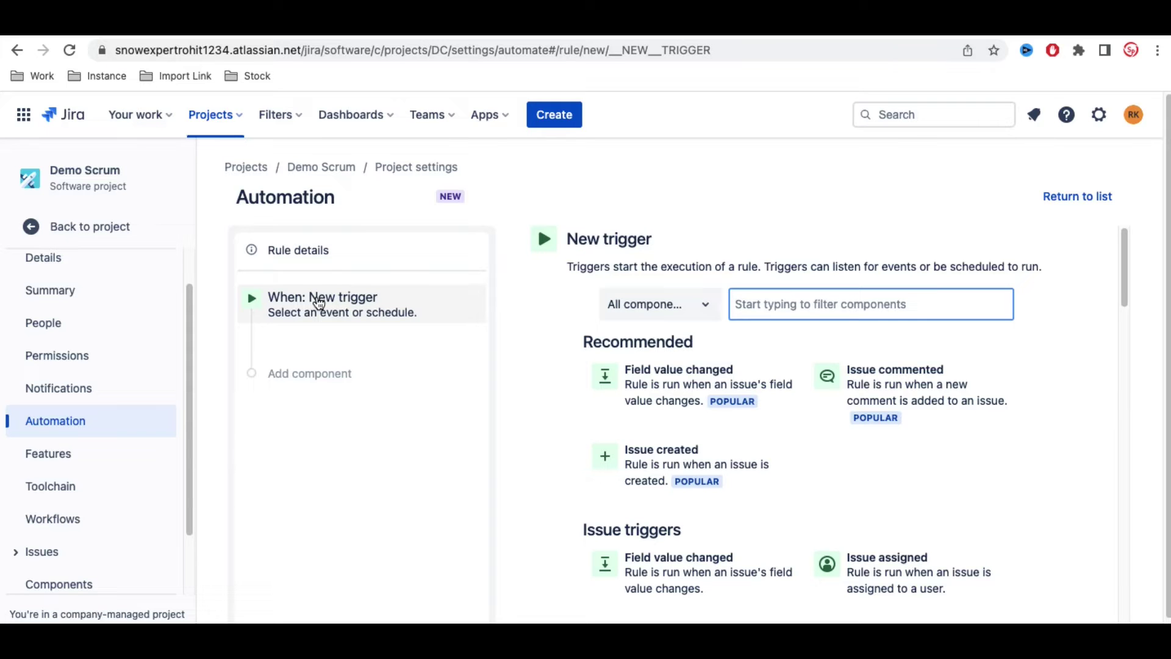
{"action": "scroll", "coordinate": [671, 458], "scroll_direction": "down", "scroll_amount": 6}
{"action": "scroll", "coordinate": [665, 461], "scroll_direction": "down", "scroll_amount": 5}
{"action": "scroll", "coordinate": [665, 461], "scroll_direction": "down", "scroll_amount": 4}
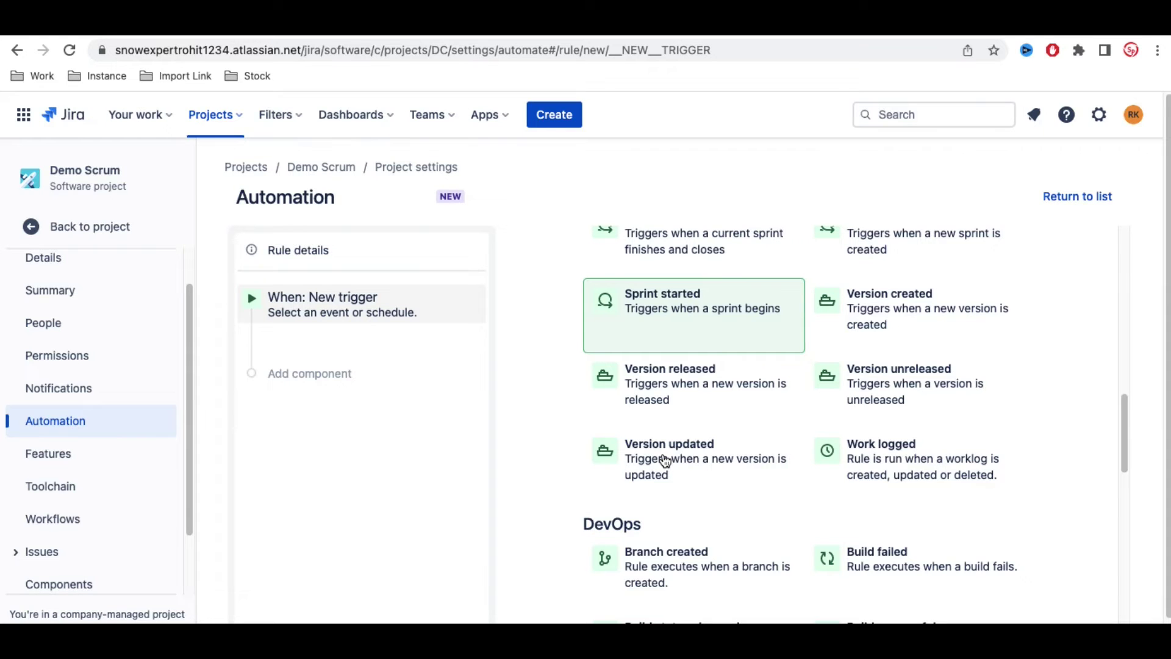
{"action": "scroll", "coordinate": [665, 460], "scroll_direction": "up", "scroll_amount": 10}
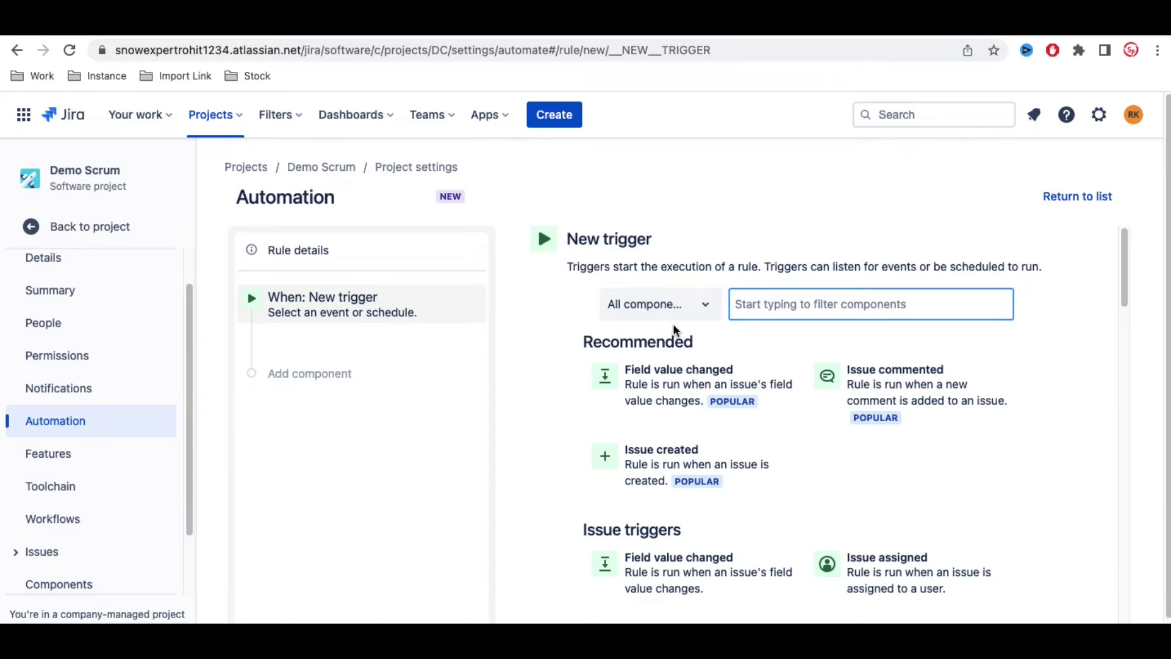
Filter the trigger list to Issue triggers and browse options like Issue transitioned and Manual trigger.
{"action": "left_click", "coordinate": [706, 304]}
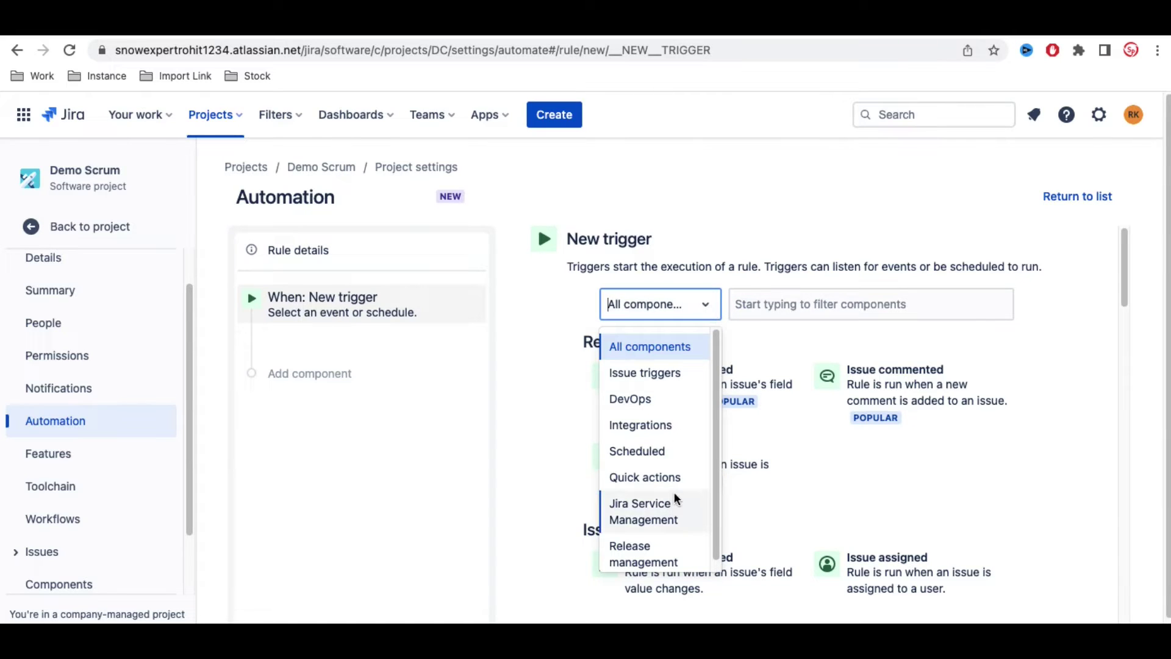
{"action": "scroll", "coordinate": [674, 498], "scroll_direction": "down", "scroll_amount": 1}
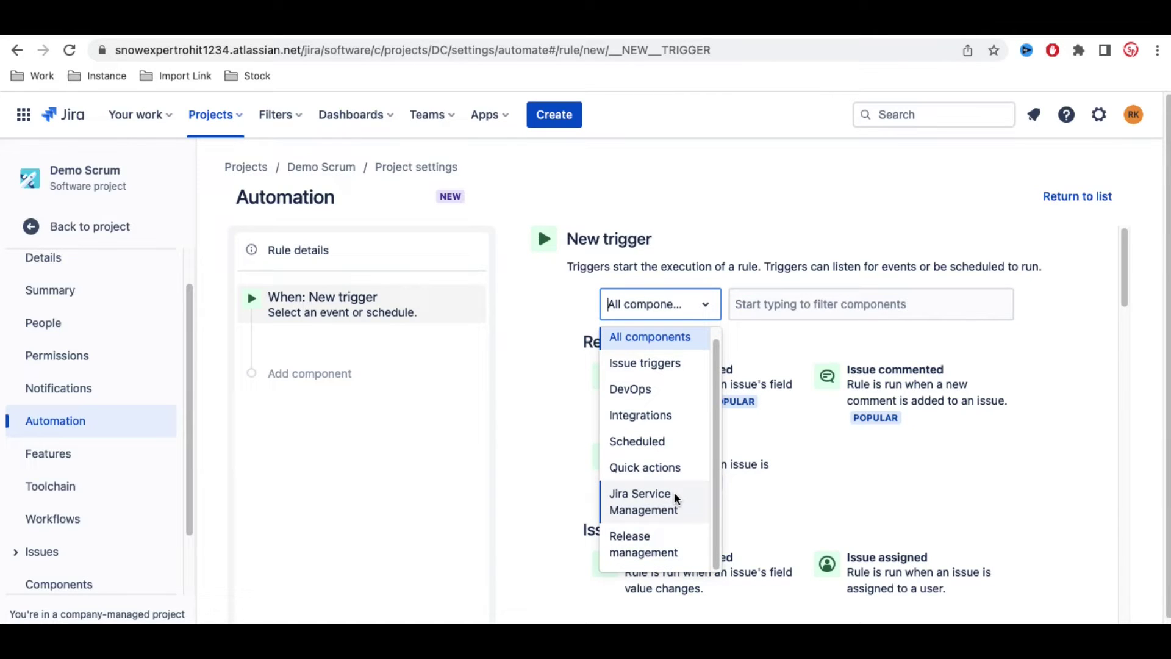
{"action": "scroll", "coordinate": [675, 497], "scroll_direction": "up", "scroll_amount": 1}
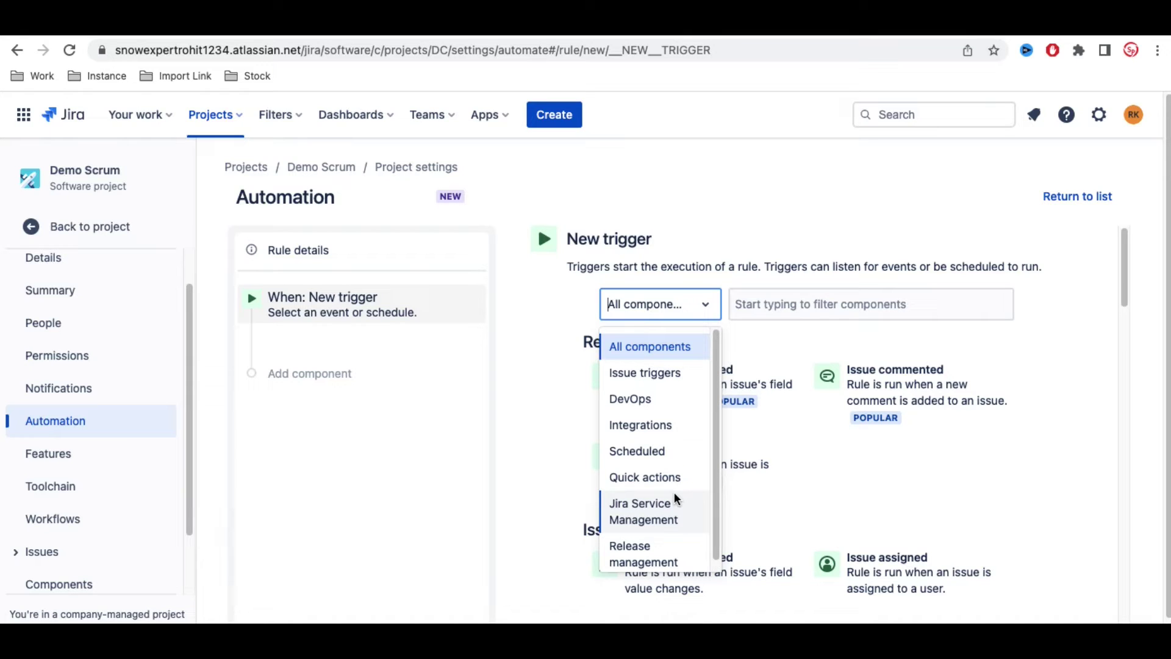
{"action": "left_click", "coordinate": [649, 375]}
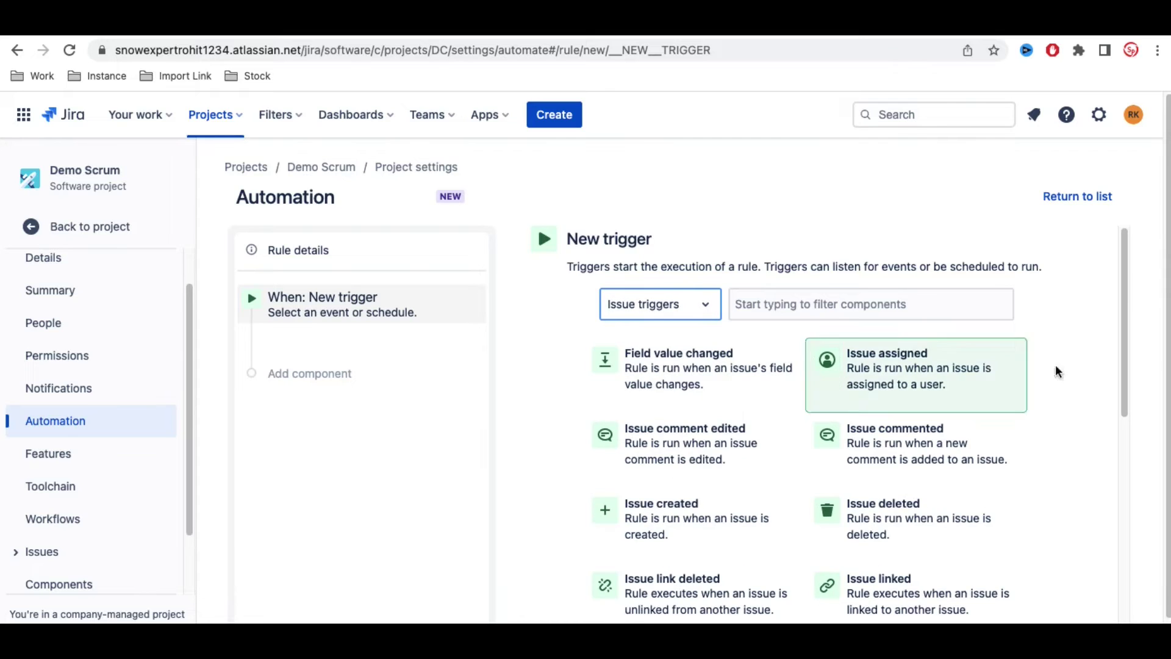
{"action": "scroll", "coordinate": [1111, 441], "scroll_direction": "down", "scroll_amount": 6}
{"action": "scroll", "coordinate": [1112, 444], "scroll_direction": "down", "scroll_amount": 3}
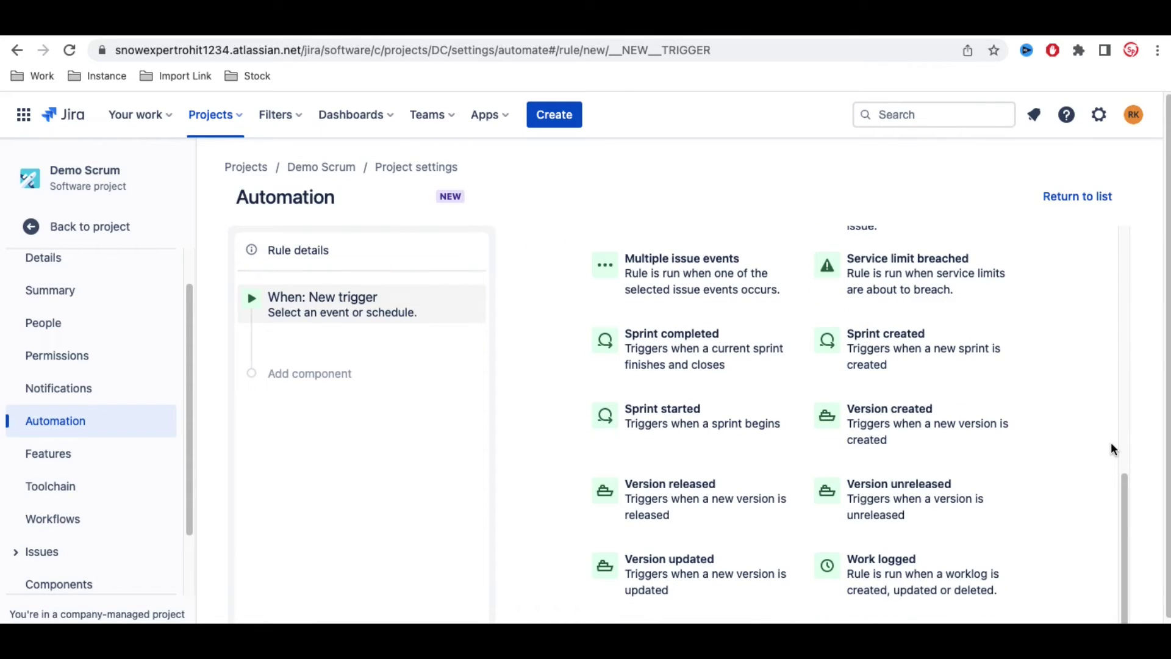
{"action": "scroll", "coordinate": [1111, 447], "scroll_direction": "up", "scroll_amount": 9}
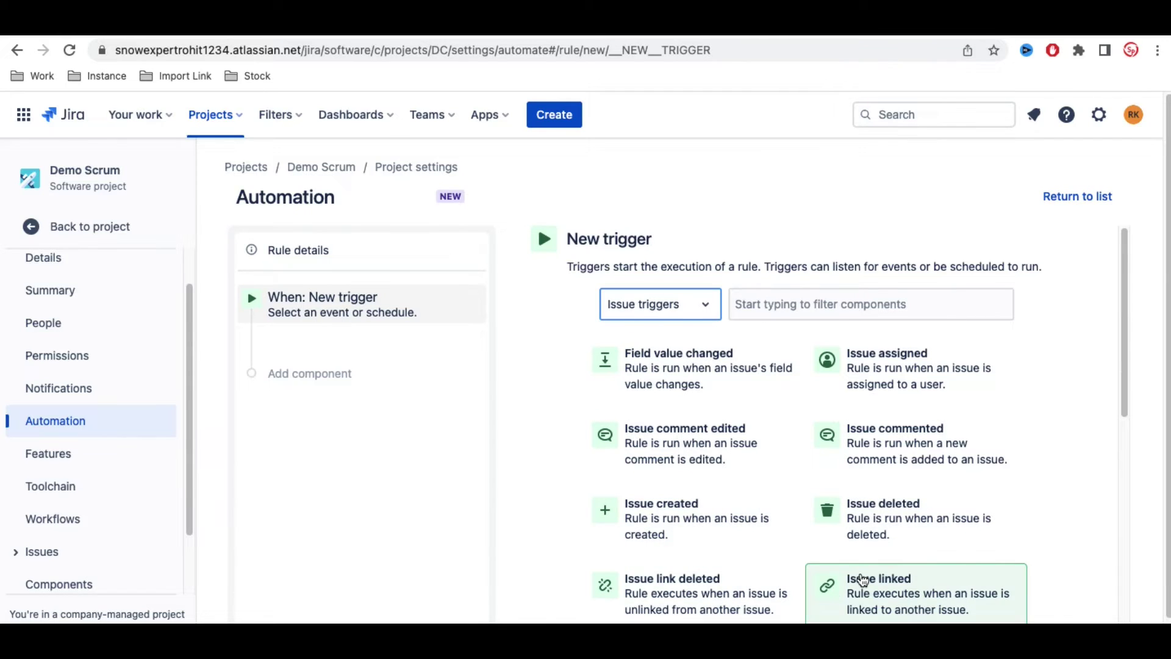
{"action": "scroll", "coordinate": [861, 579], "scroll_direction": "down", "scroll_amount": 3}
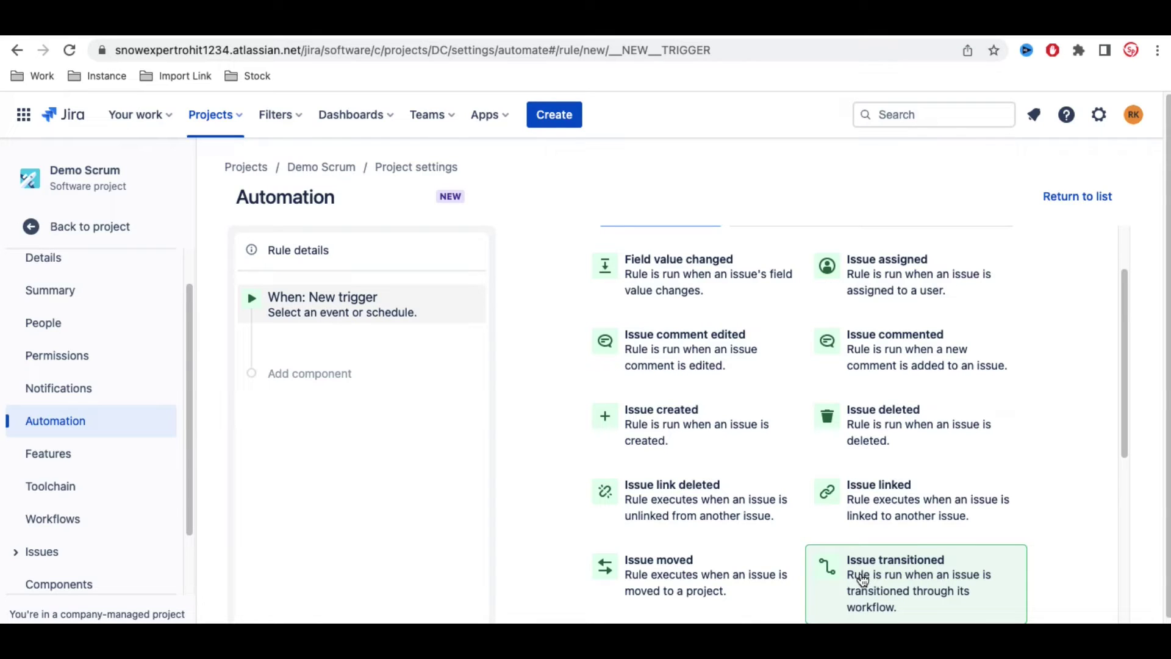
{"action": "scroll", "coordinate": [862, 579], "scroll_direction": "down", "scroll_amount": 2}
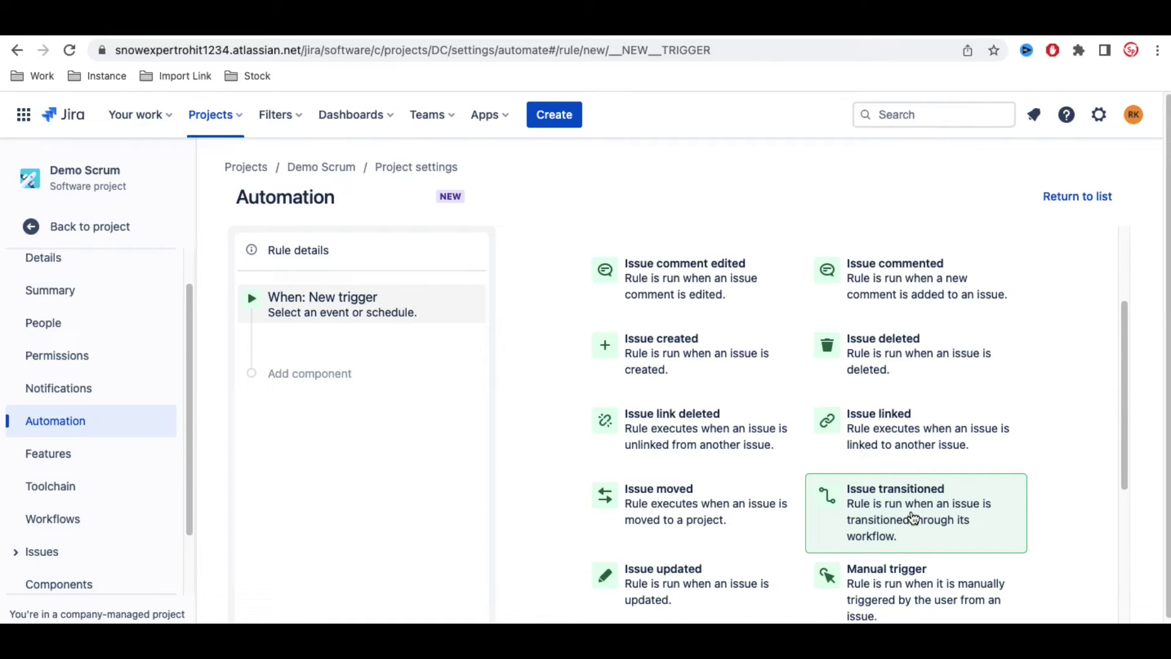
{"action": "scroll", "coordinate": [913, 518], "scroll_direction": "up", "scroll_amount": 4}
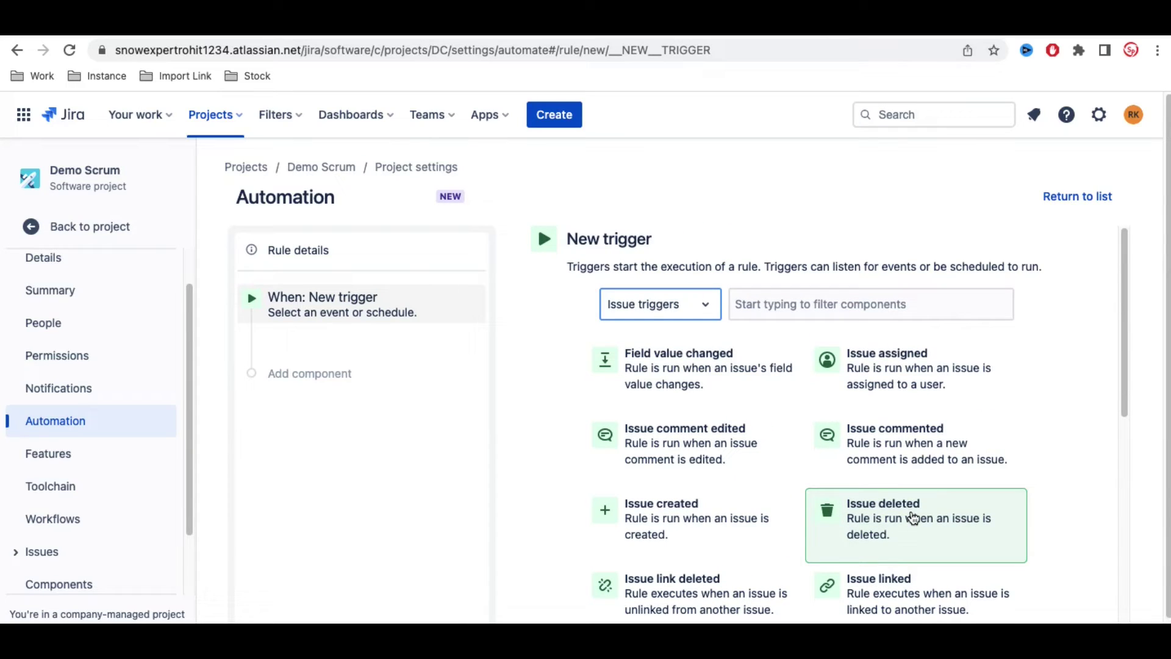
Set the rule's trigger to Issue created and save it.
{"action": "left_click", "coordinate": [715, 530]}
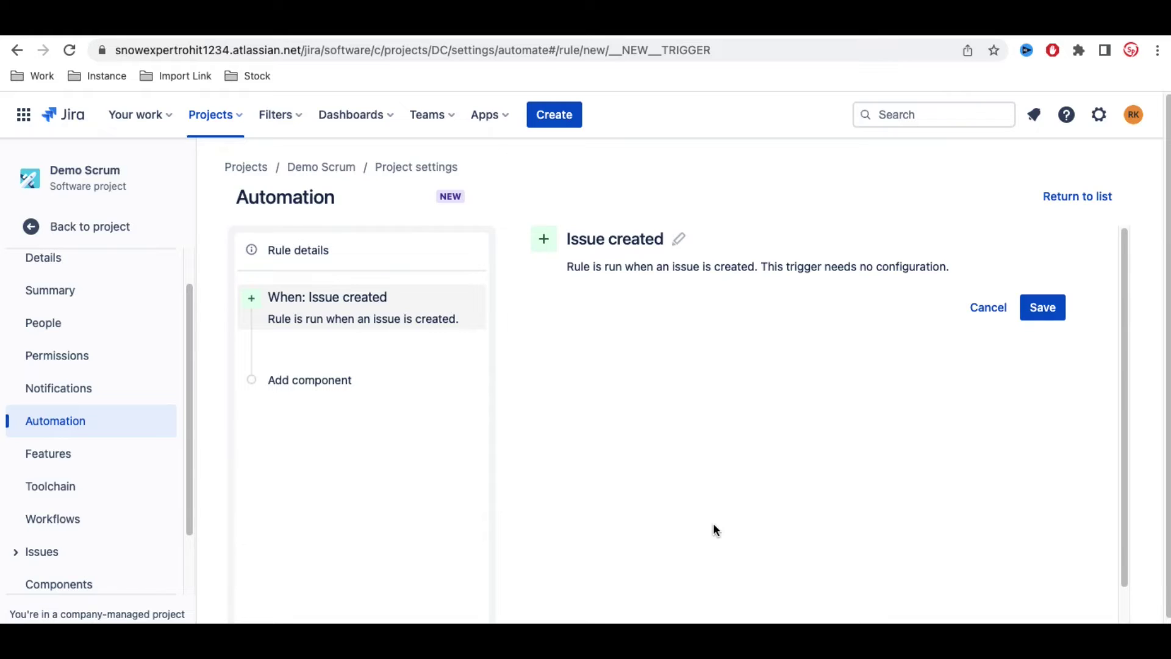
{"action": "left_click", "coordinate": [1035, 310]}
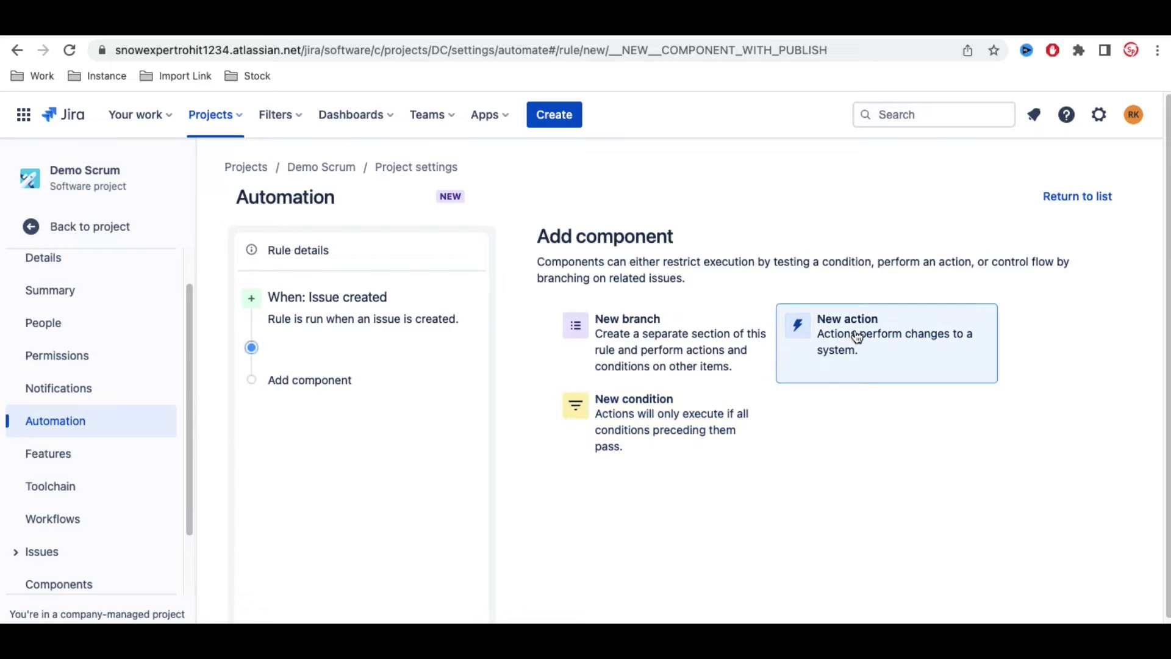
Add an Issue fields condition after the Issue created trigger.
{"action": "left_click", "coordinate": [662, 429]}
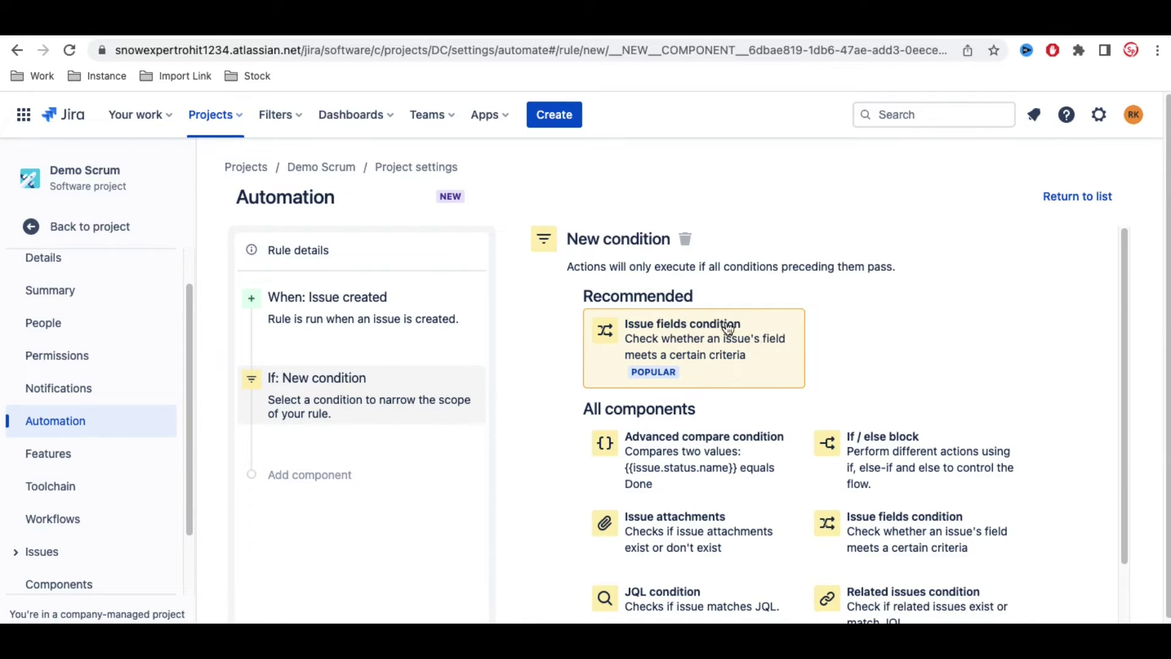
{"action": "scroll", "coordinate": [914, 375], "scroll_direction": "down", "scroll_amount": 2}
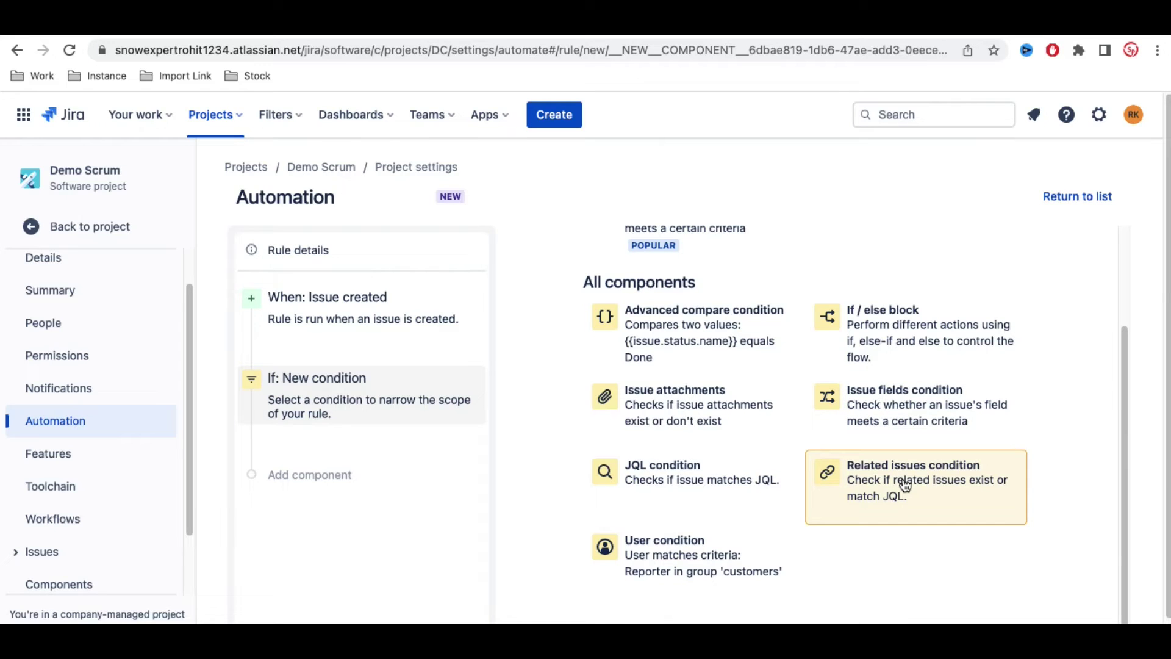
{"action": "scroll", "coordinate": [905, 485], "scroll_direction": "up", "scroll_amount": 2}
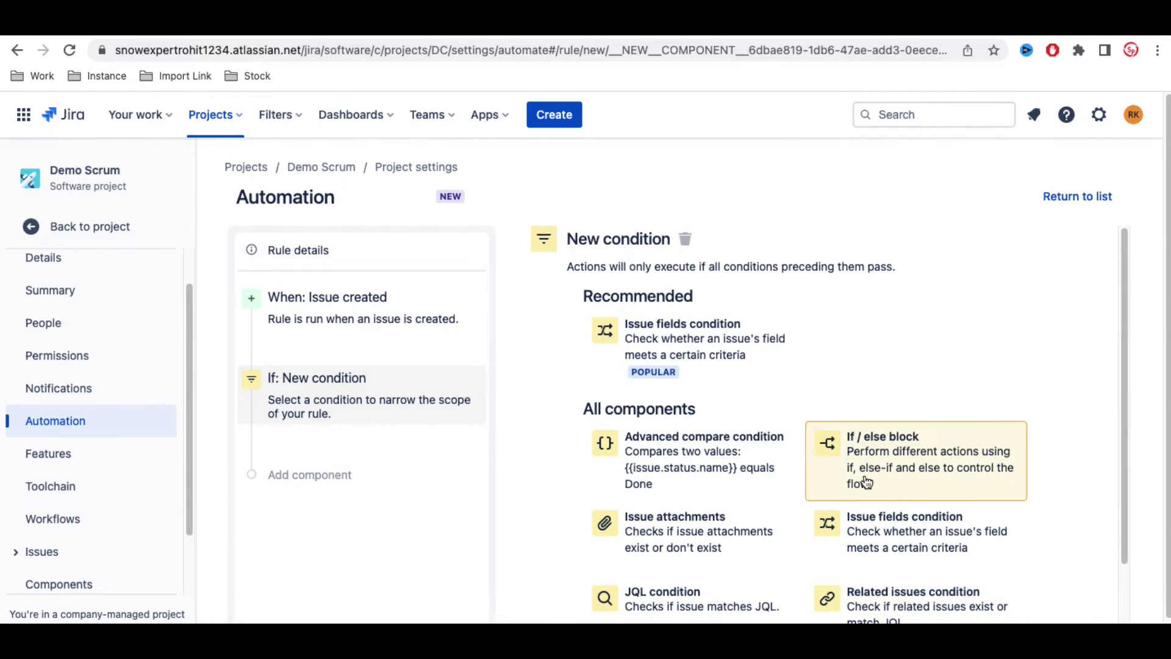
{"action": "left_click", "coordinate": [691, 356]}
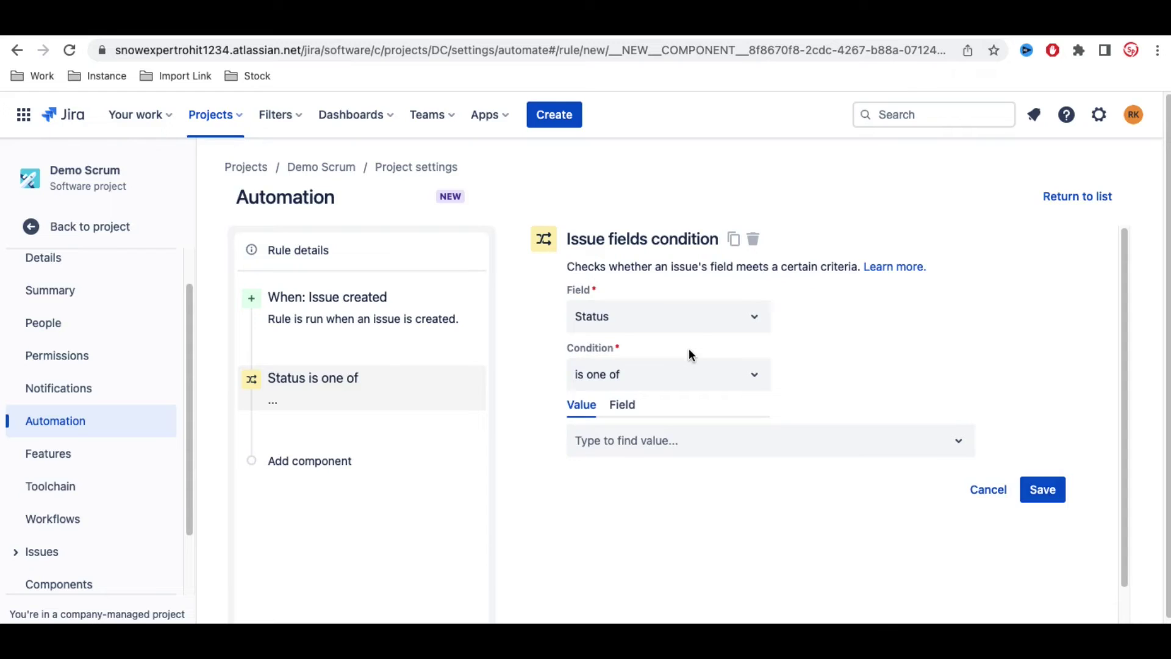
Set the condition to Priority equals High and save it.
{"action": "left_click", "coordinate": [752, 322]}
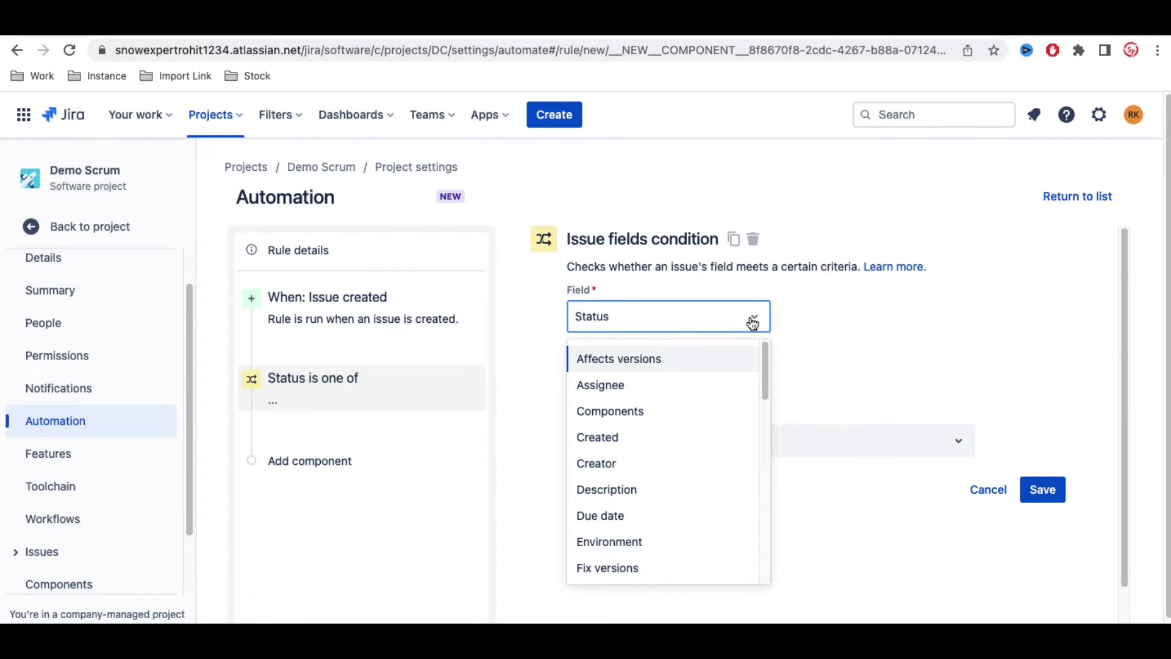
{"action": "type", "text": "pr"}
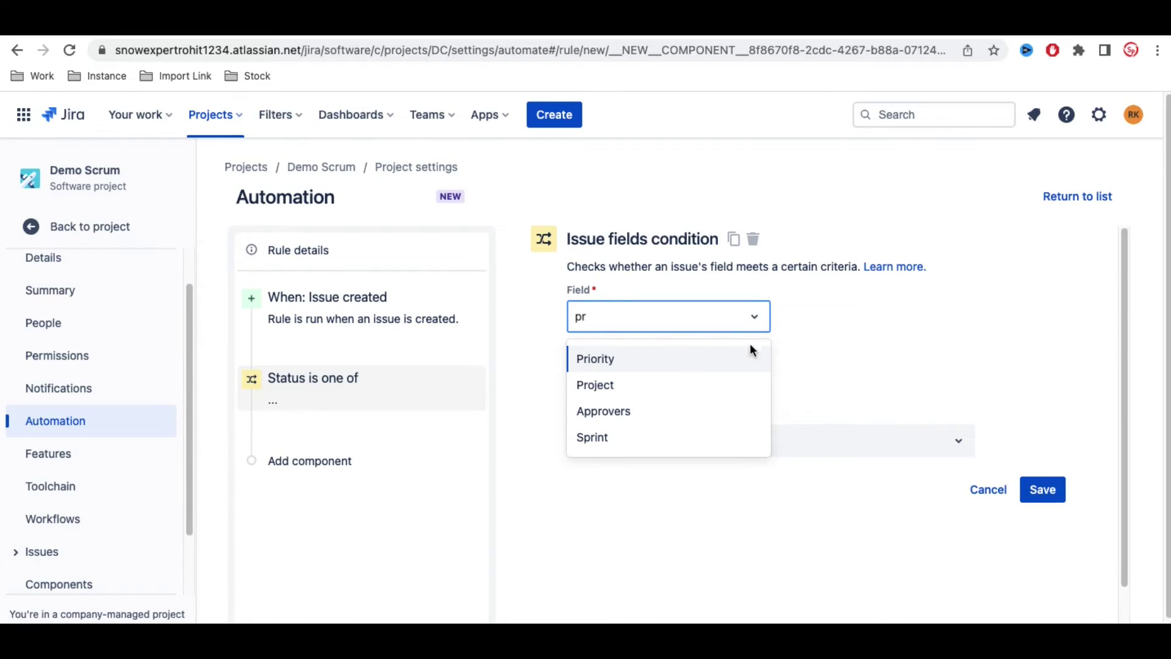
{"action": "left_click", "coordinate": [712, 356]}
{"action": "left_click", "coordinate": [656, 386]}
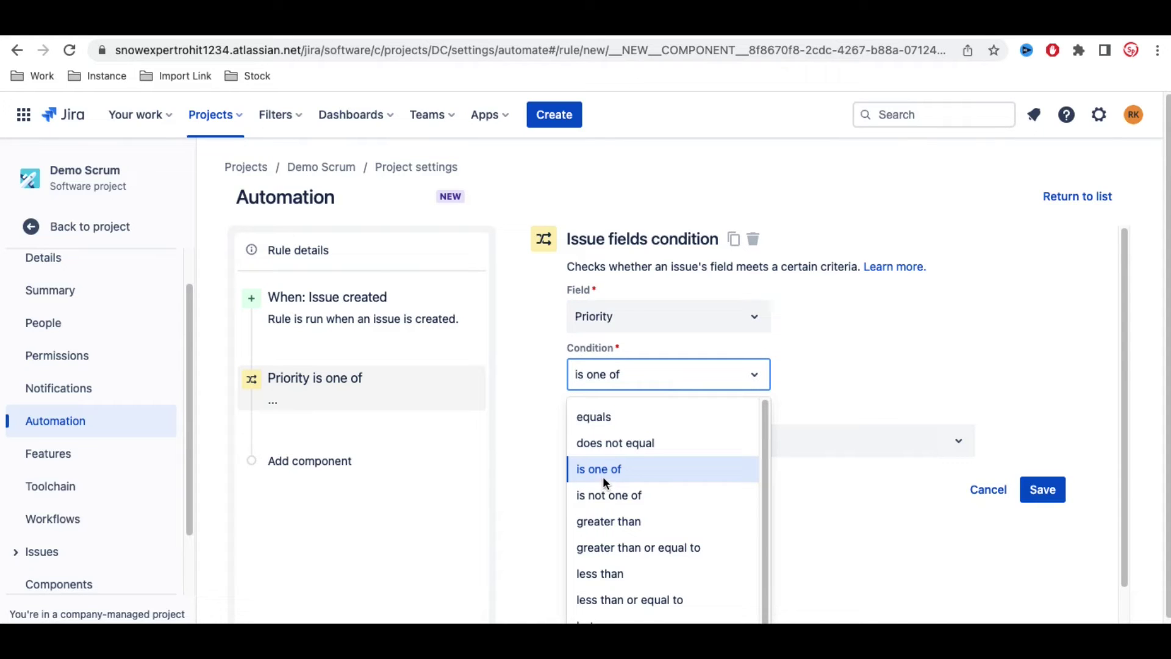
{"action": "scroll", "coordinate": [603, 472], "scroll_direction": "down", "scroll_amount": 1}
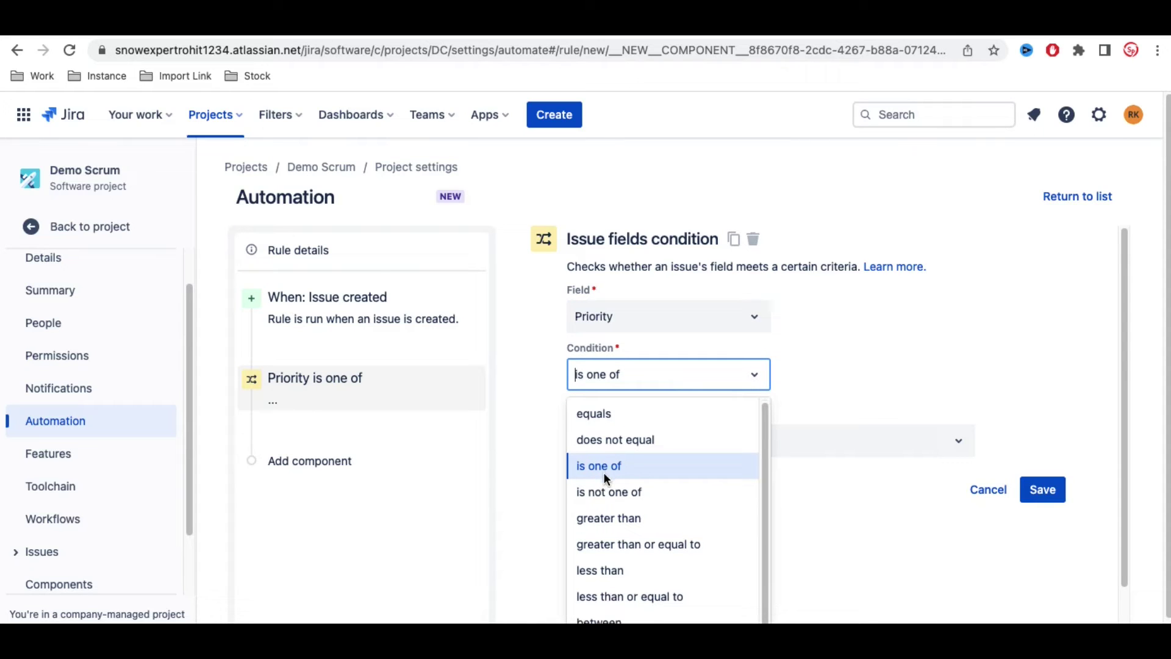
{"action": "left_click", "coordinate": [611, 413]}
{"action": "left_click", "coordinate": [754, 453]}
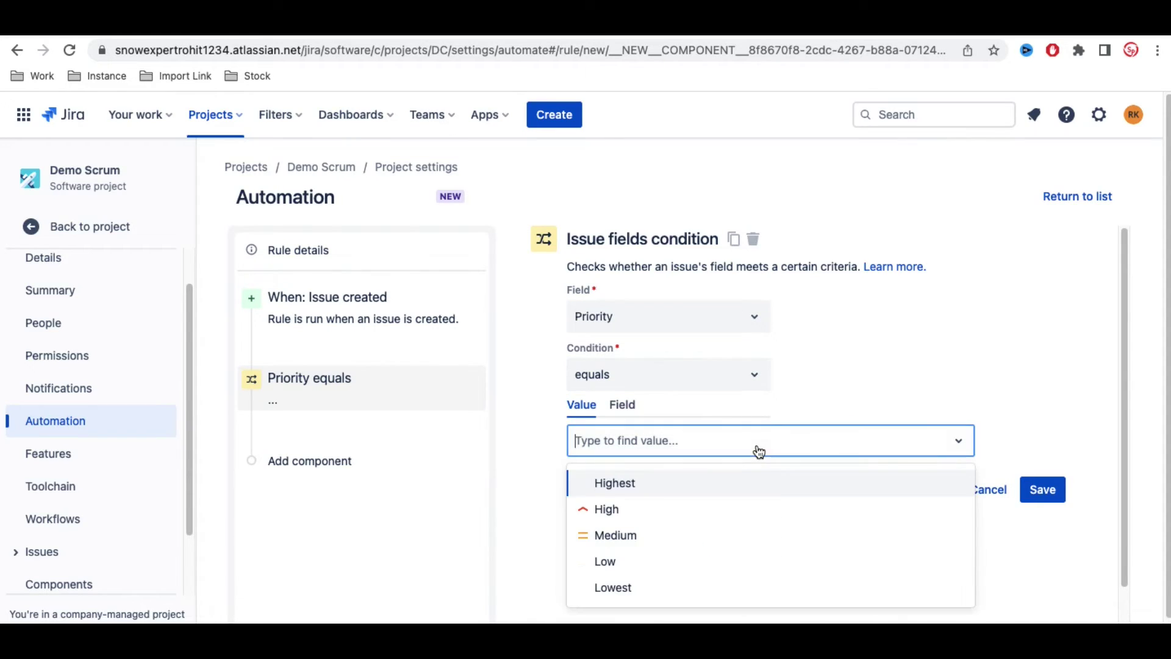
{"action": "left_click", "coordinate": [639, 509]}
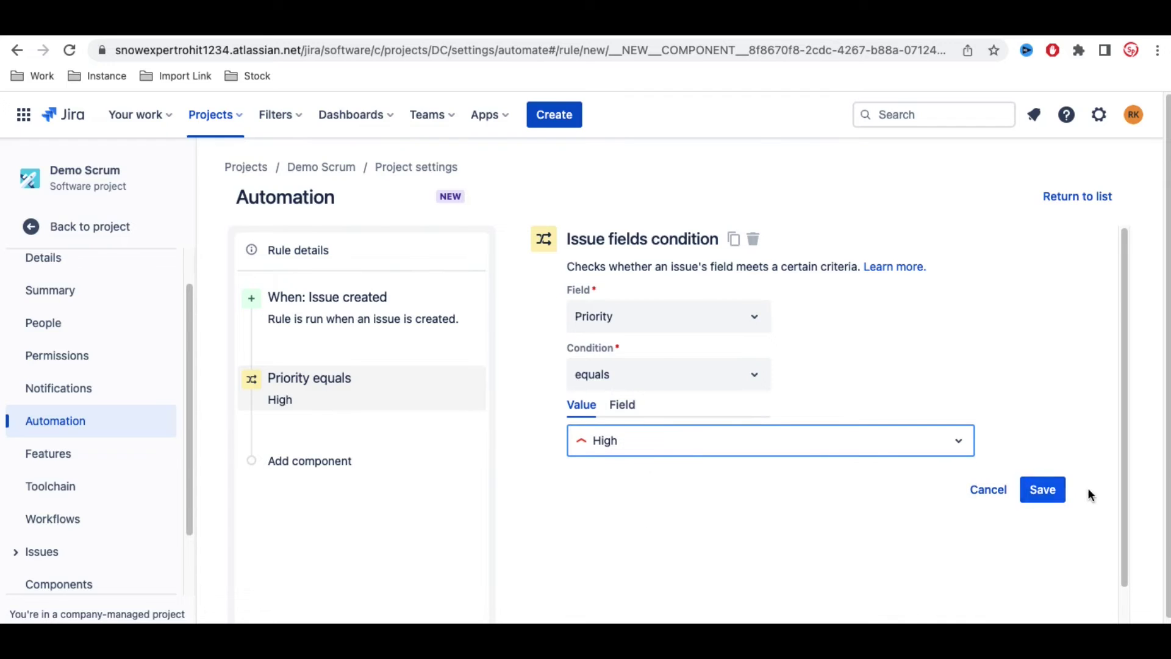
{"action": "left_click", "coordinate": [1039, 494]}
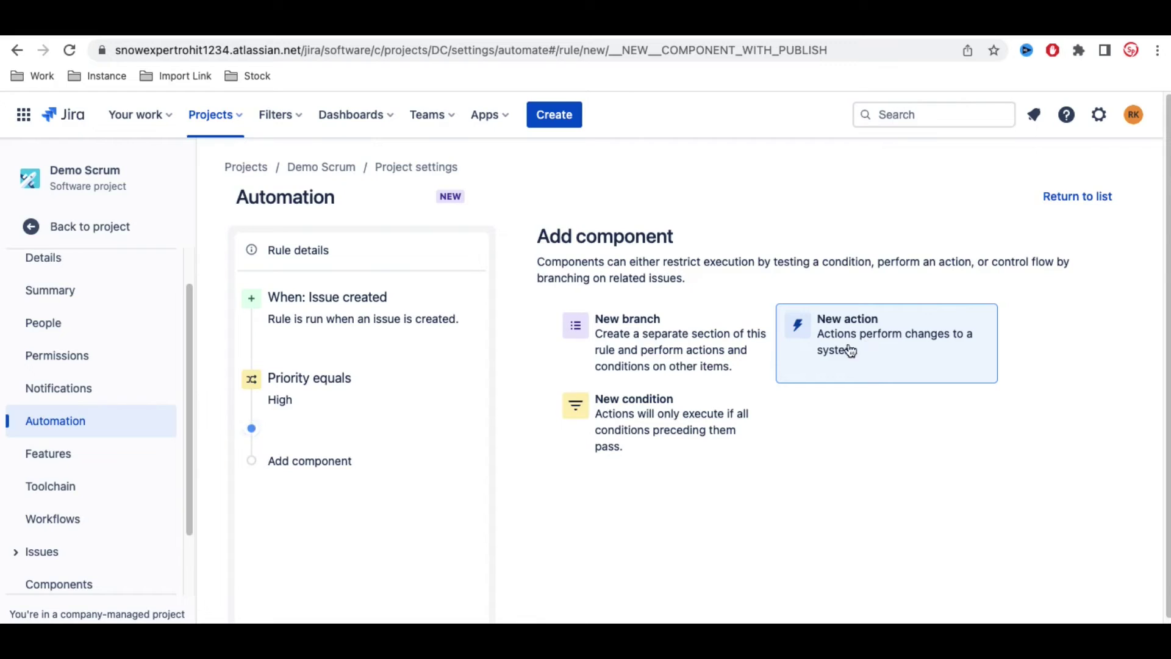
Add a new action step after the Priority equals High condition.
{"action": "left_click", "coordinate": [898, 365]}
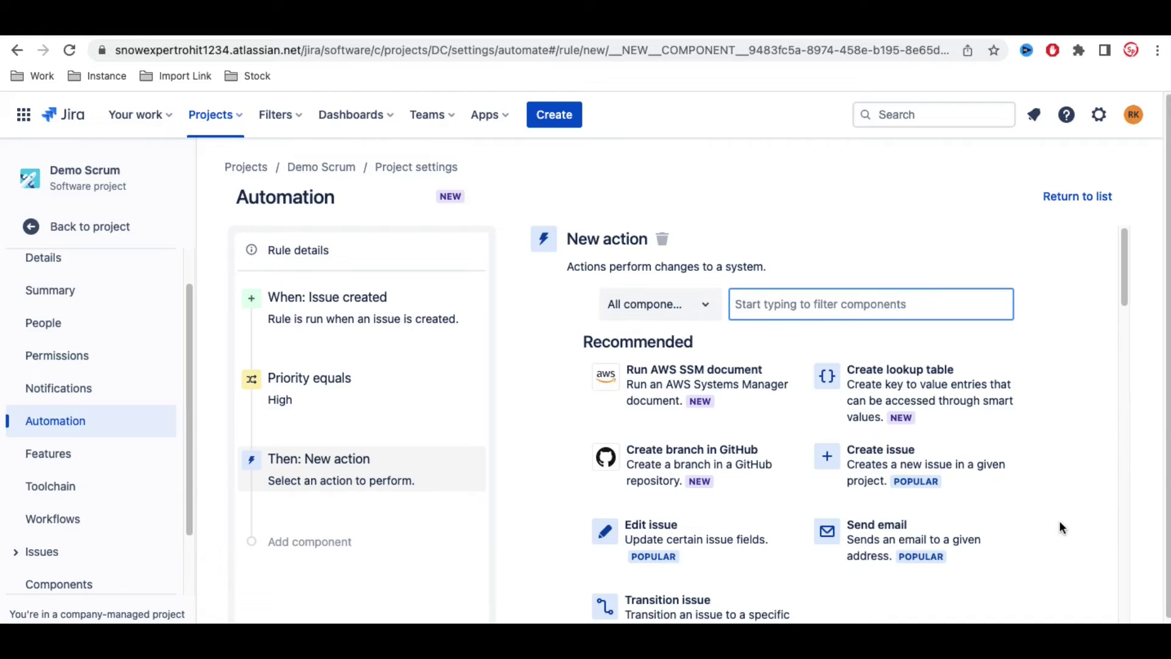
{"action": "scroll", "coordinate": [1061, 526], "scroll_direction": "down", "scroll_amount": 1}
{"action": "scroll", "coordinate": [1060, 524], "scroll_direction": "down", "scroll_amount": 2}
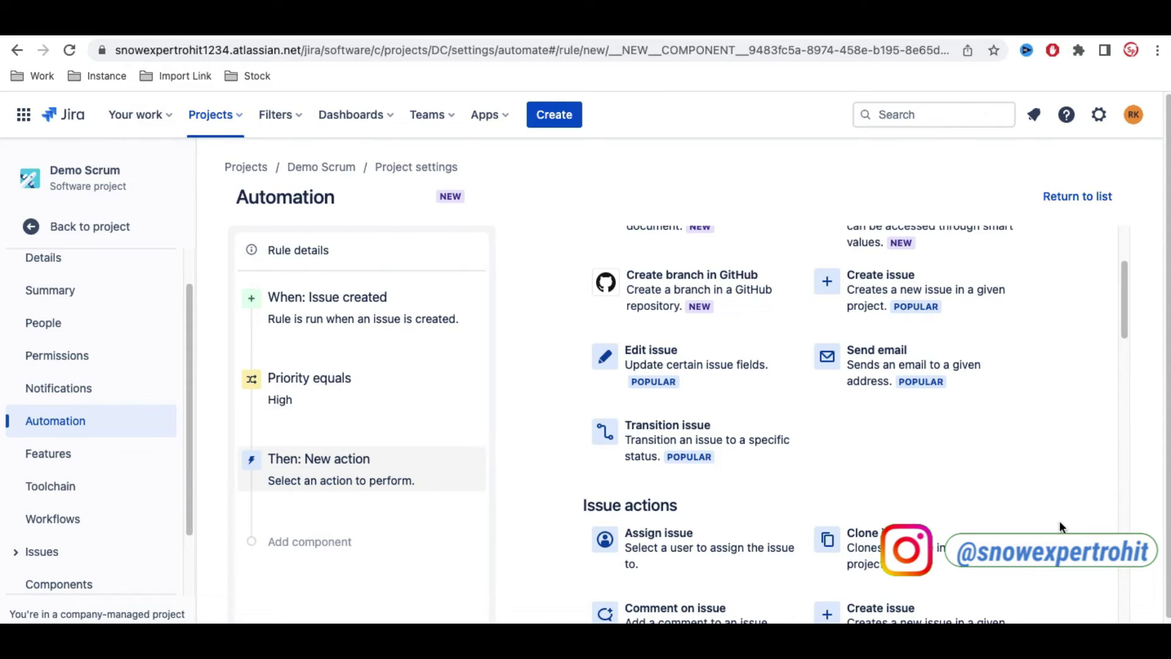
{"action": "scroll", "coordinate": [1060, 521], "scroll_direction": "up", "scroll_amount": 3}
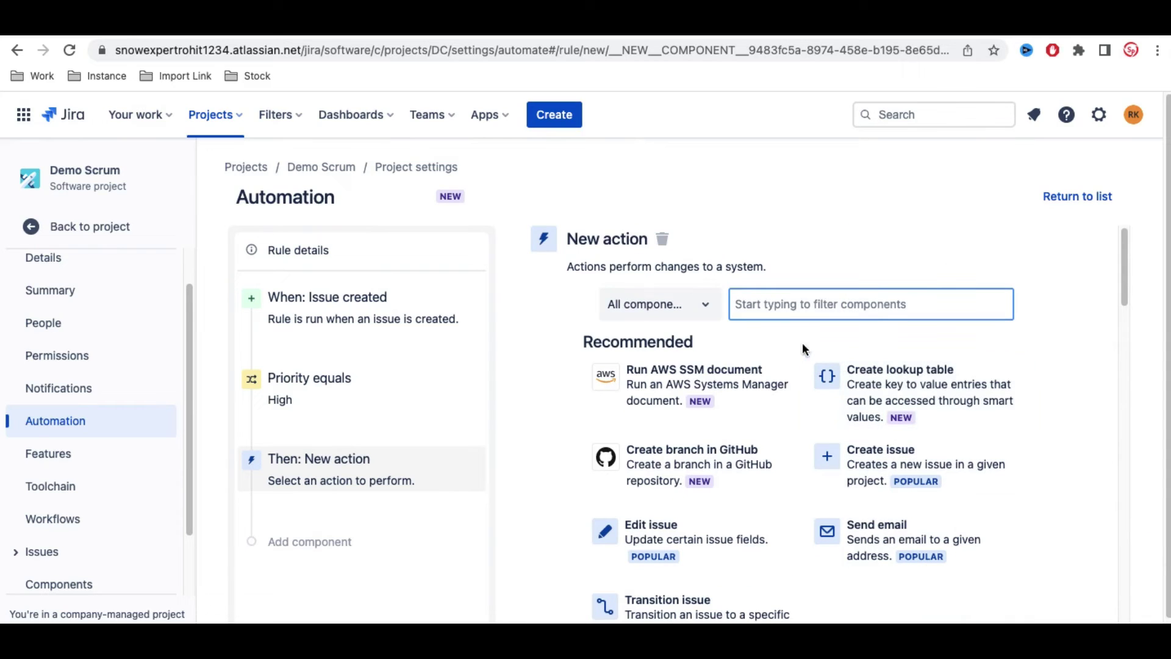
Narrow the action list to Issue actions such as Assign issue and Clone issue.
{"action": "left_click", "coordinate": [706, 305]}
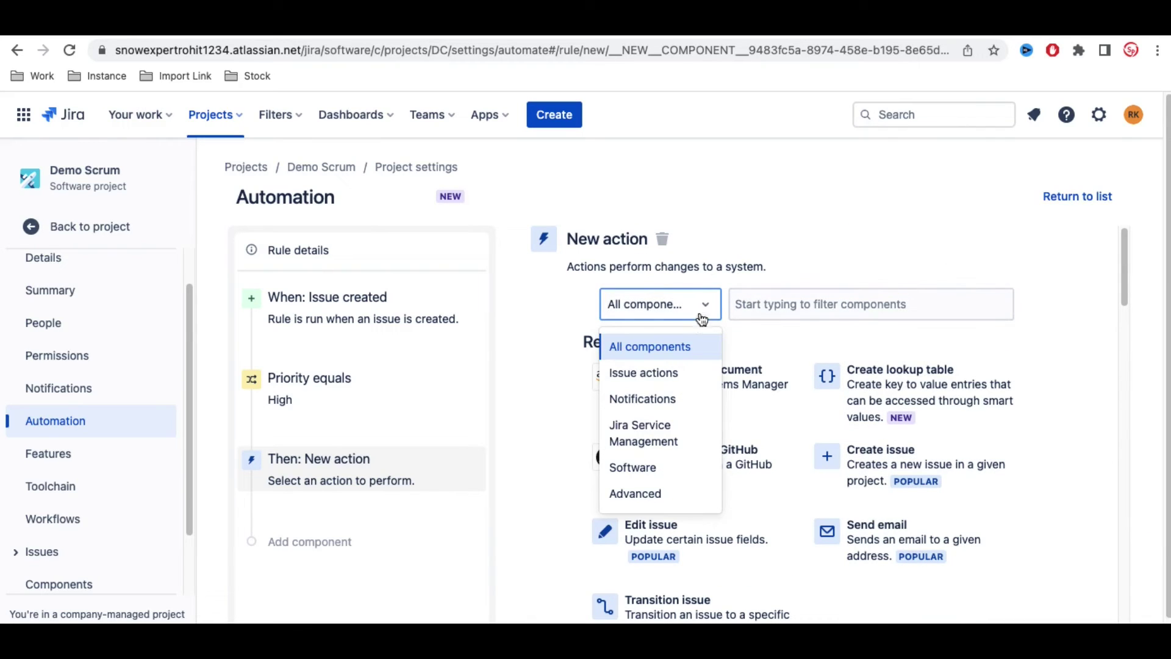
{"action": "left_click", "coordinate": [639, 379]}
{"action": "scroll", "coordinate": [945, 473], "scroll_direction": "down", "scroll_amount": 5}
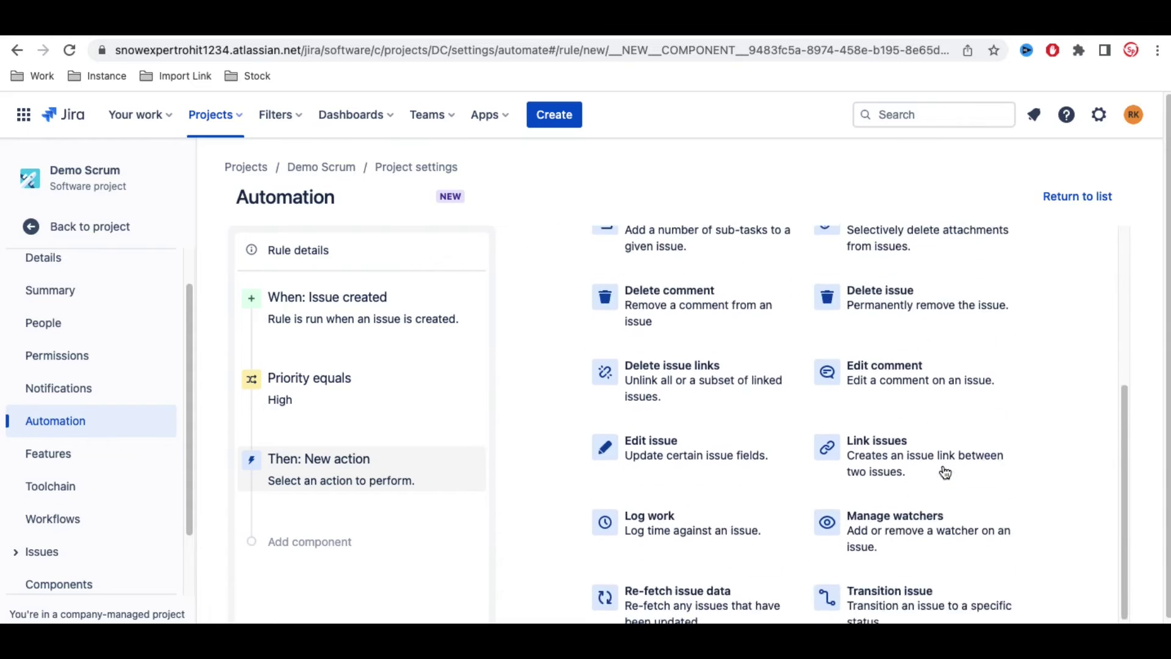
{"action": "scroll", "coordinate": [945, 473], "scroll_direction": "down", "scroll_amount": 2}
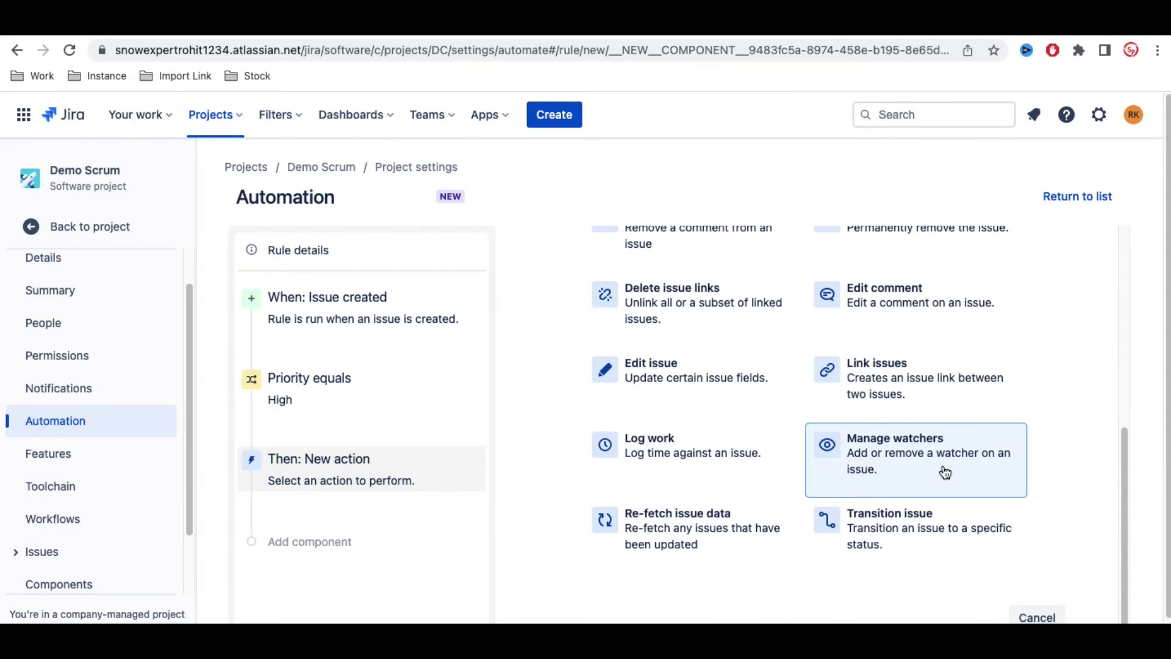
{"action": "scroll", "coordinate": [945, 473], "scroll_direction": "up", "scroll_amount": 6}
{"action": "scroll", "coordinate": [945, 473], "scroll_direction": "down", "scroll_amount": 5}
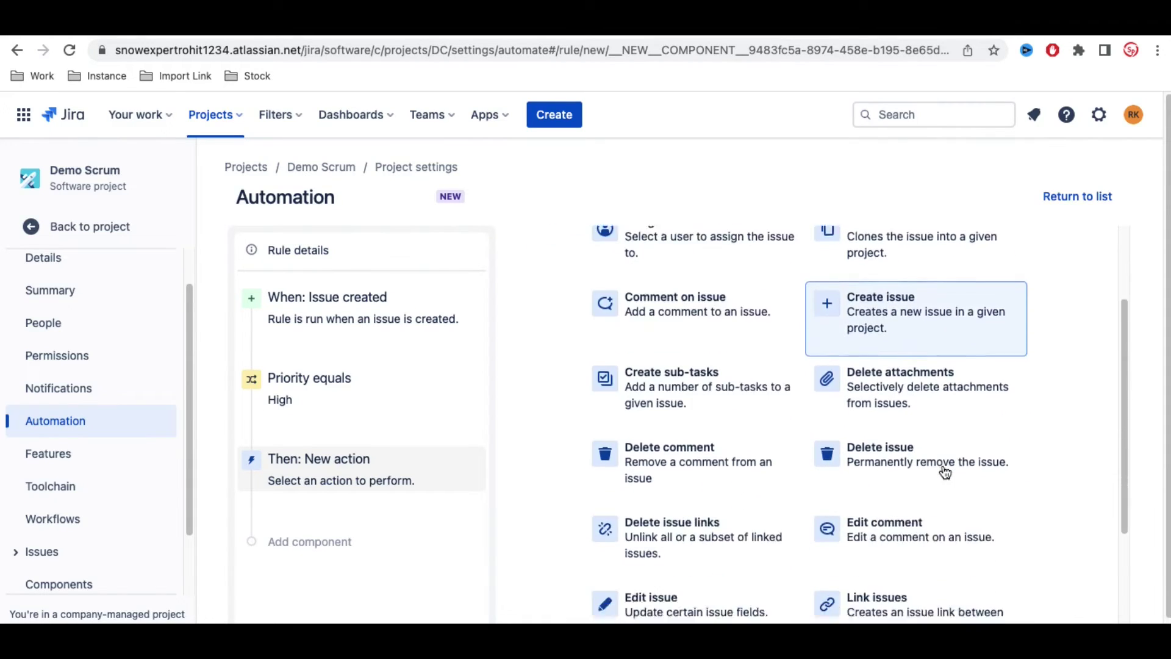
{"action": "scroll", "coordinate": [945, 473], "scroll_direction": "up", "scroll_amount": 3}
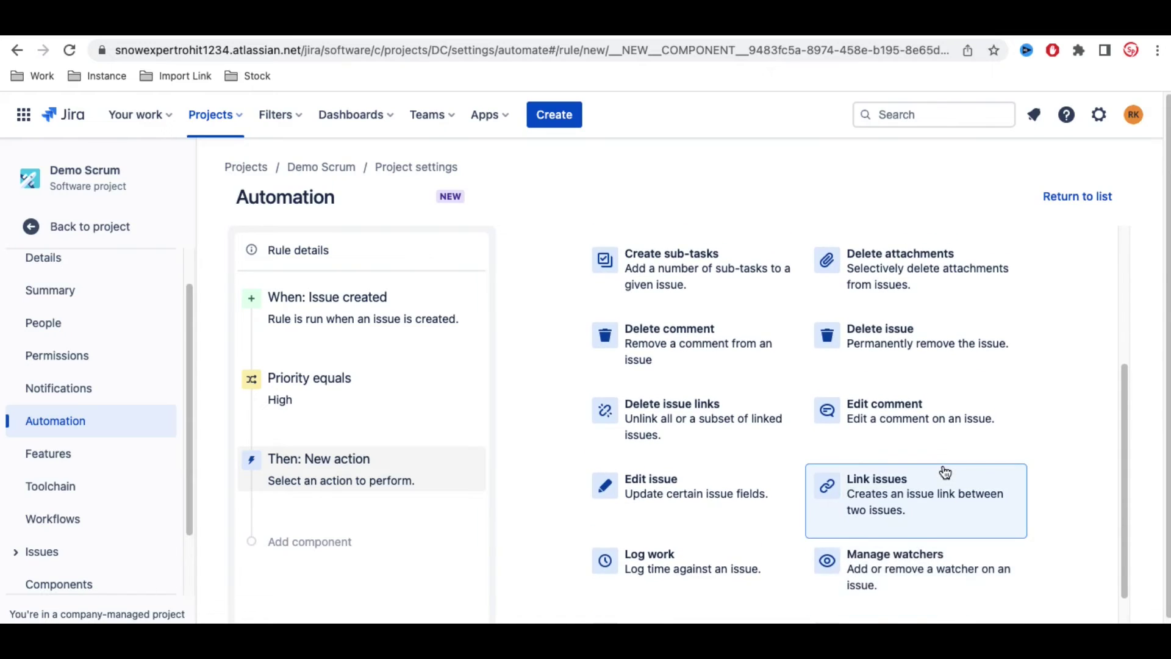
{"action": "scroll", "coordinate": [945, 473], "scroll_direction": "up", "scroll_amount": 5}
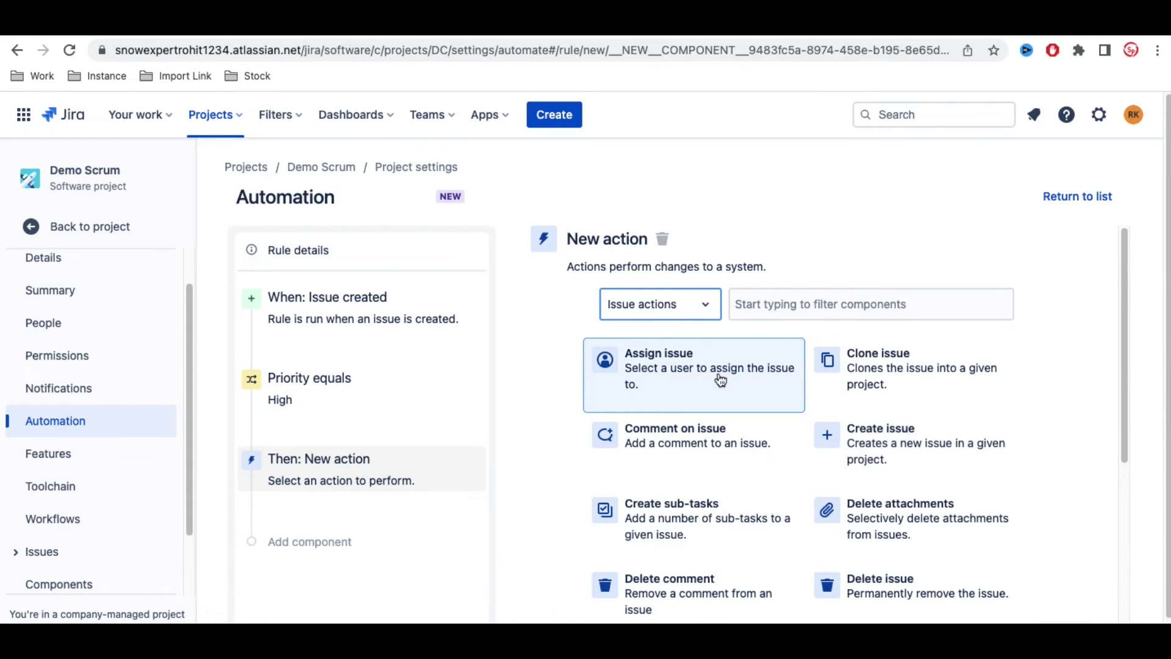
Add an Assign issue action set to Specify user and pick the target assignee.
{"action": "left_click", "coordinate": [682, 381]}
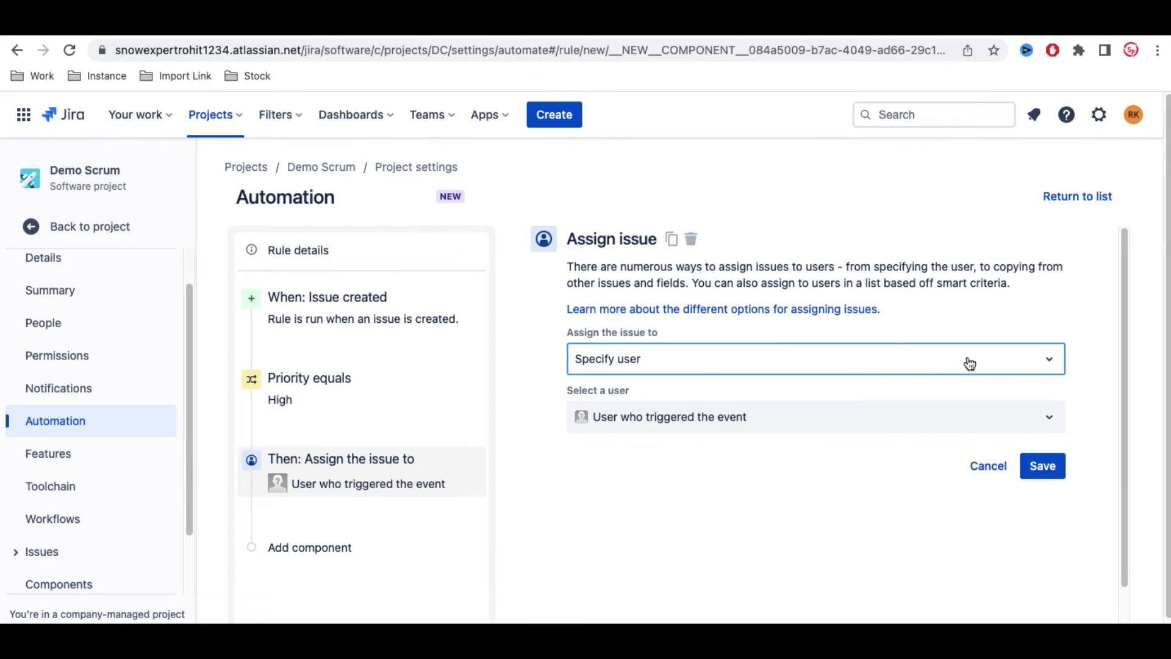
{"action": "left_click", "coordinate": [1052, 361]}
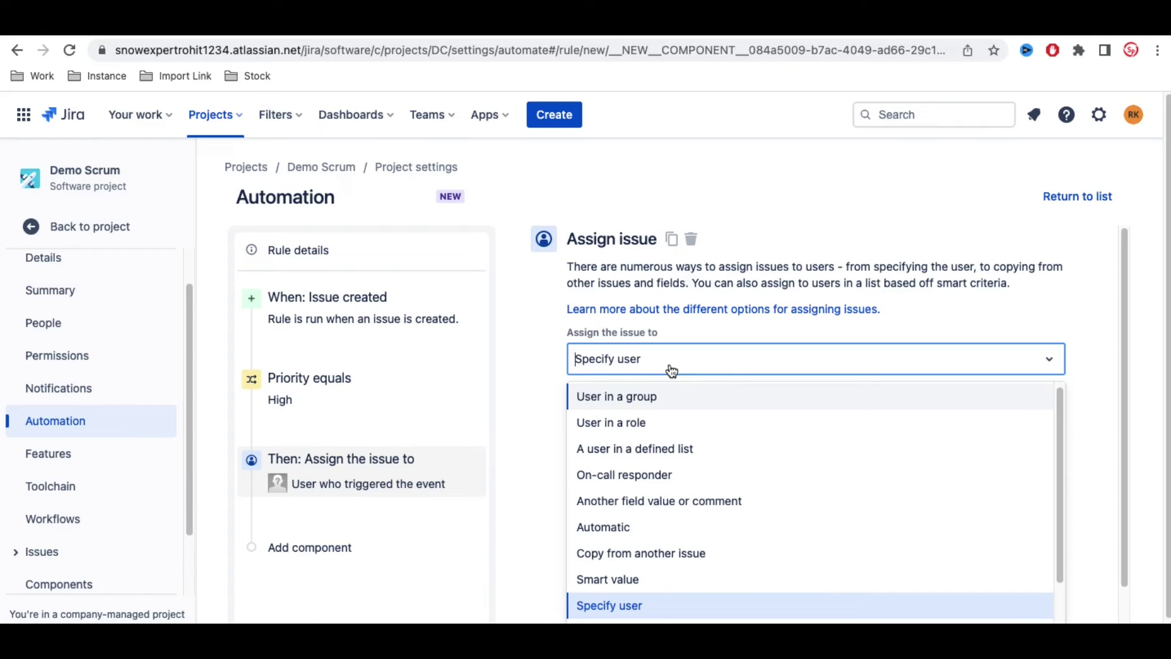
{"action": "scroll", "coordinate": [671, 371], "scroll_direction": "down", "scroll_amount": 1}
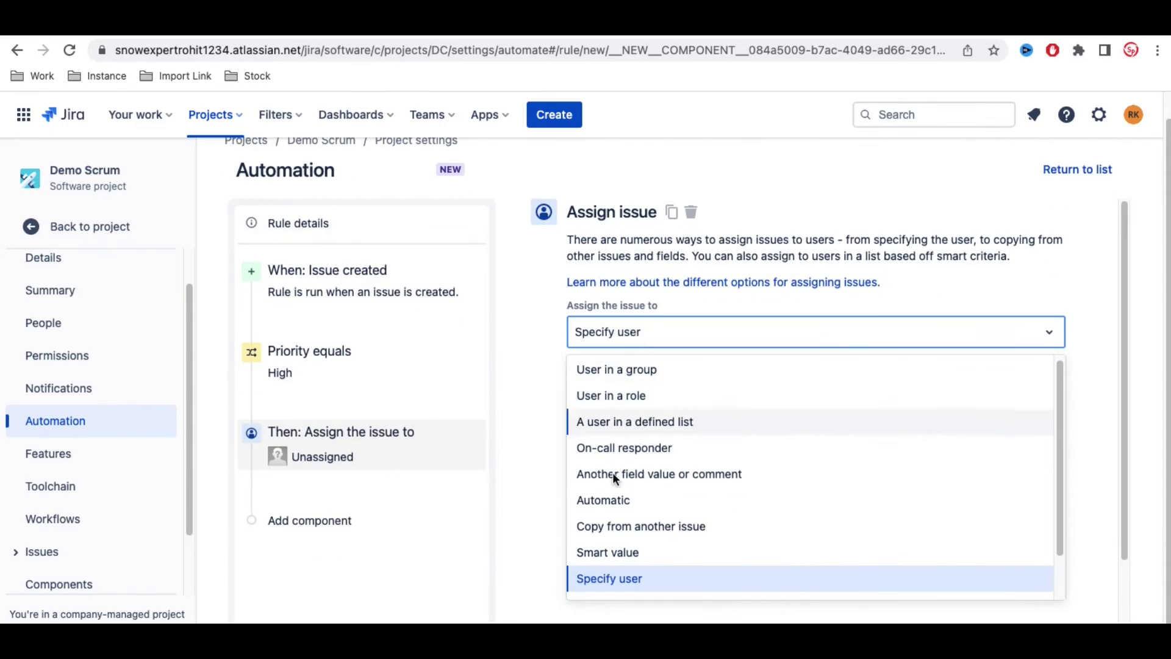
{"action": "left_click", "coordinate": [602, 581]}
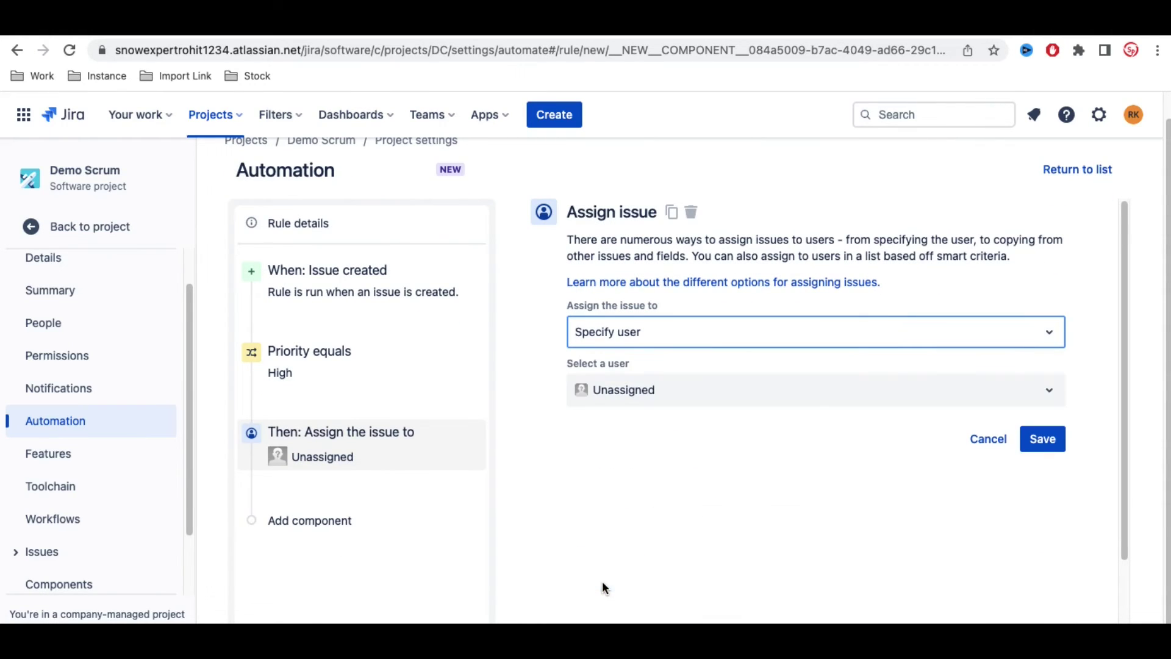
{"action": "left_click", "coordinate": [616, 400]}
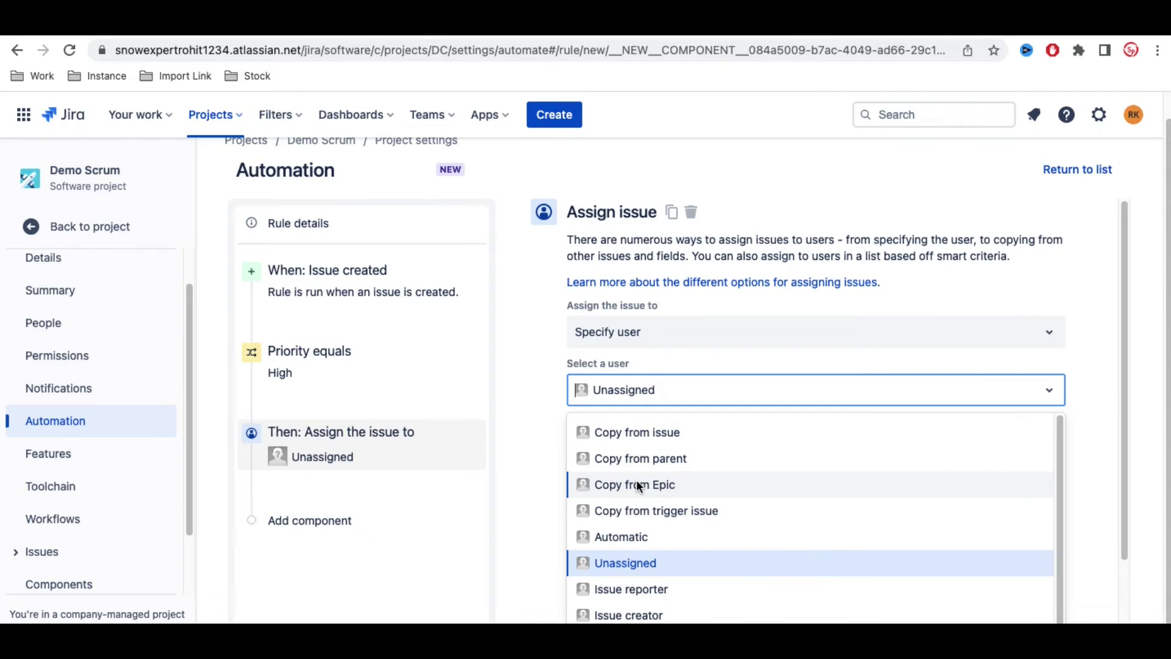
{"action": "scroll", "coordinate": [647, 560], "scroll_direction": "down", "scroll_amount": 1}
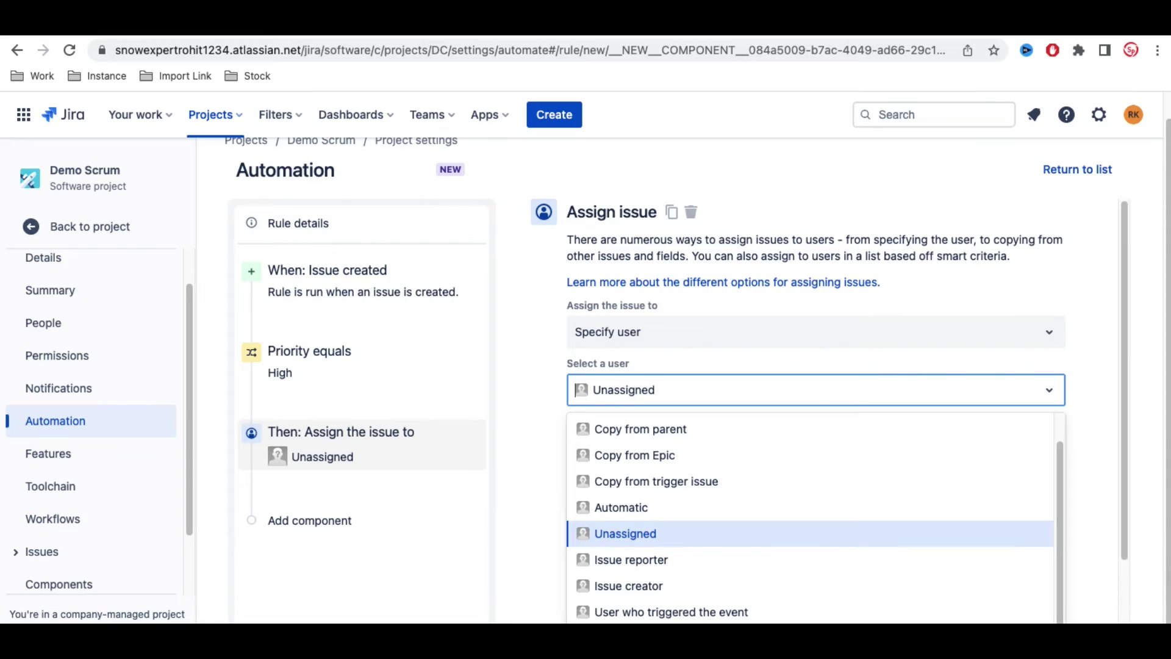
{"action": "left_click", "coordinate": [631, 585]}
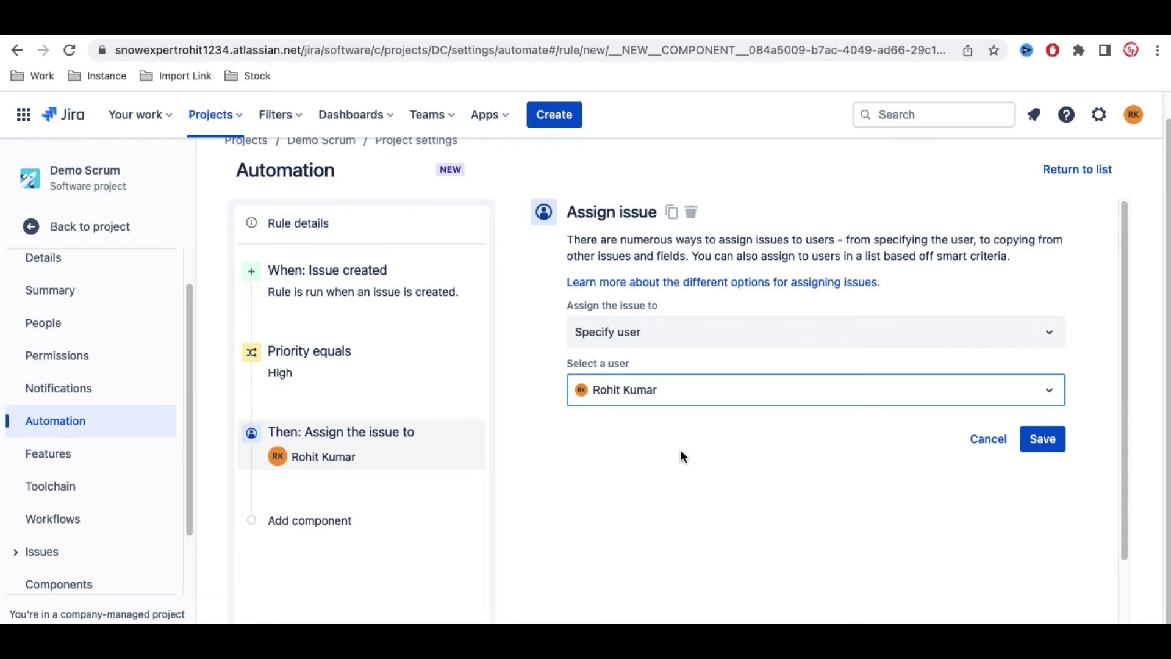
Save the action, name the rule 'High Issue', turn it on, and return to Automation.
{"action": "left_click", "coordinate": [1043, 438]}
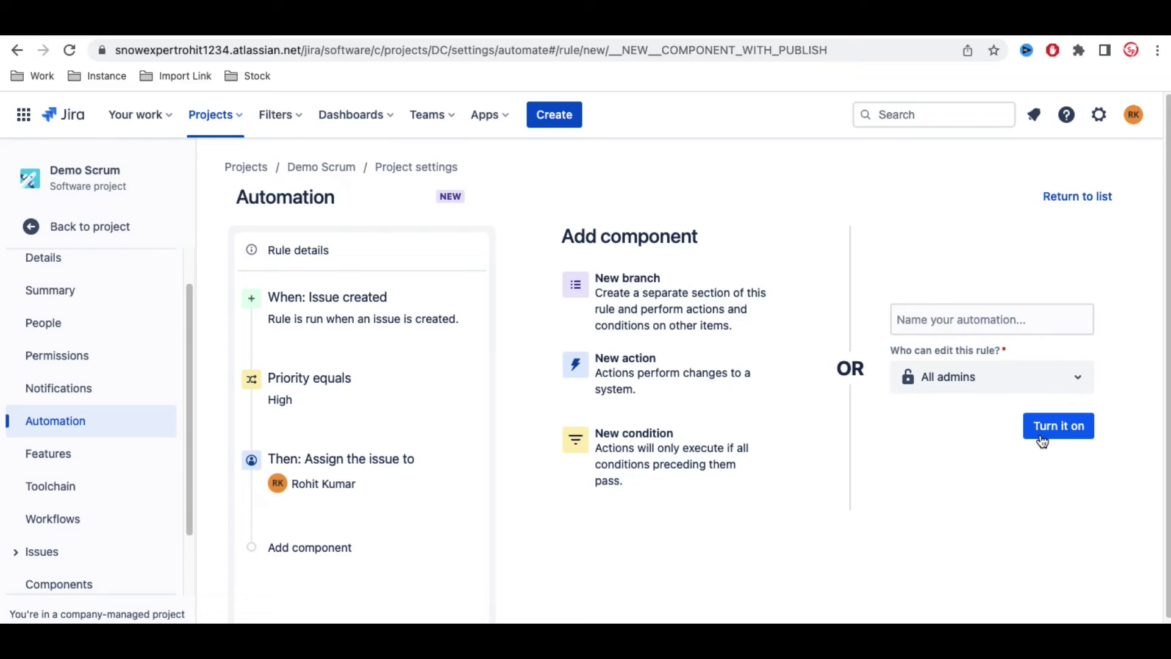
{"action": "left_click", "coordinate": [934, 316]}
{"action": "type", "text": "High Issue"}
{"action": "left_click", "coordinate": [1062, 427]}
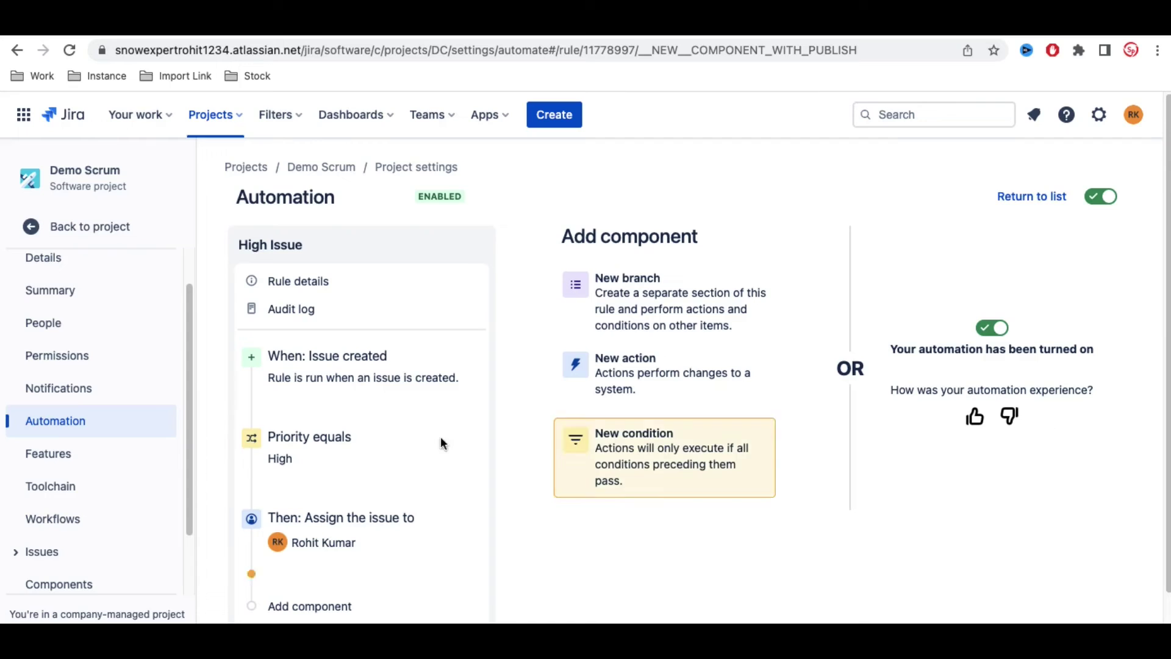
{"action": "left_click", "coordinate": [53, 432]}
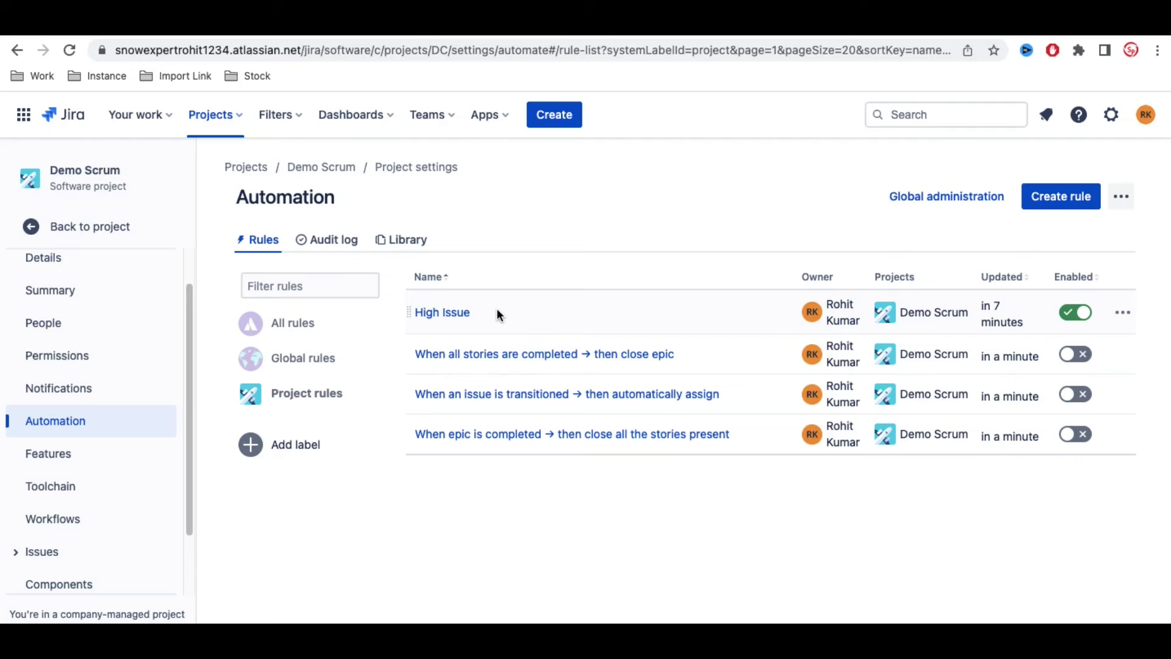
Create a default Medium-priority issue titled 'test' and open the new DC-1.
{"action": "left_click", "coordinate": [569, 121]}
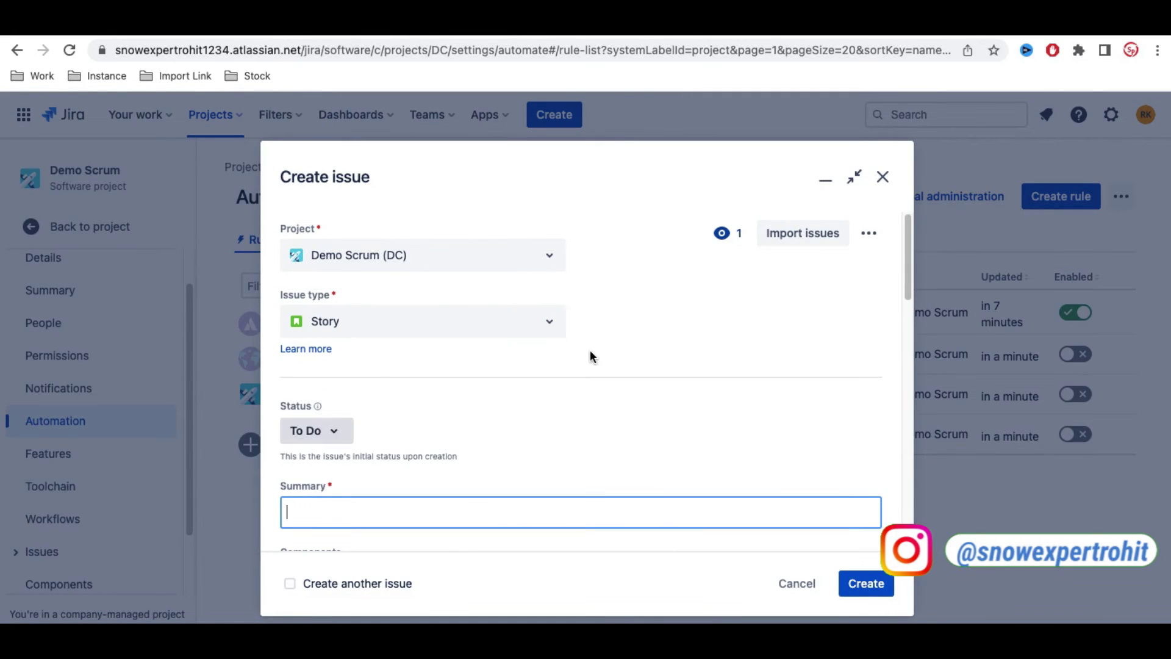
{"action": "scroll", "coordinate": [591, 352], "scroll_direction": "down", "scroll_amount": 3}
{"action": "scroll", "coordinate": [590, 354], "scroll_direction": "down", "scroll_amount": 6}
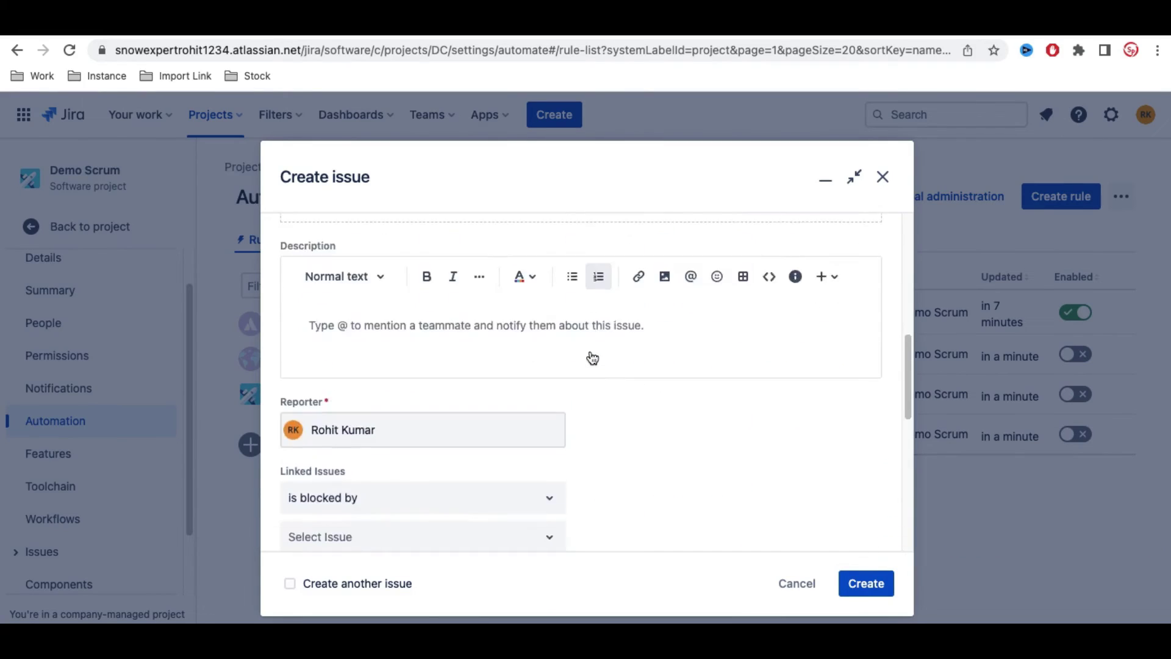
{"action": "scroll", "coordinate": [591, 357], "scroll_direction": "down", "scroll_amount": 2}
{"action": "scroll", "coordinate": [590, 356], "scroll_direction": "down", "scroll_amount": 1}
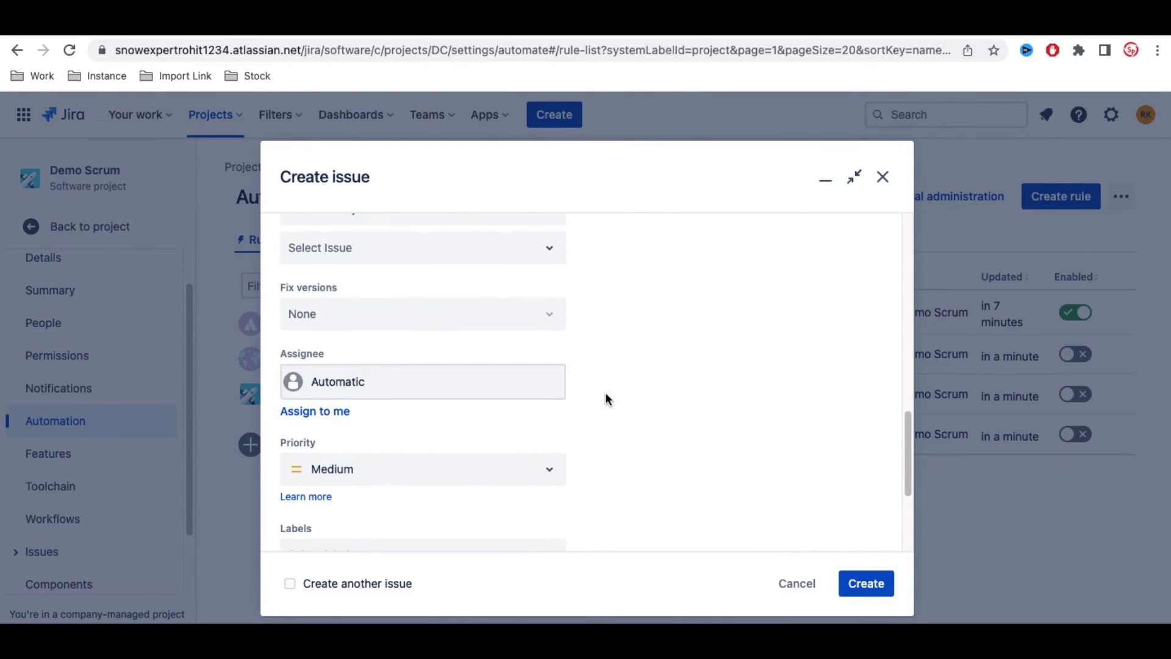
{"action": "scroll", "coordinate": [605, 394], "scroll_direction": "up", "scroll_amount": 10}
{"action": "type", "text": "test"}
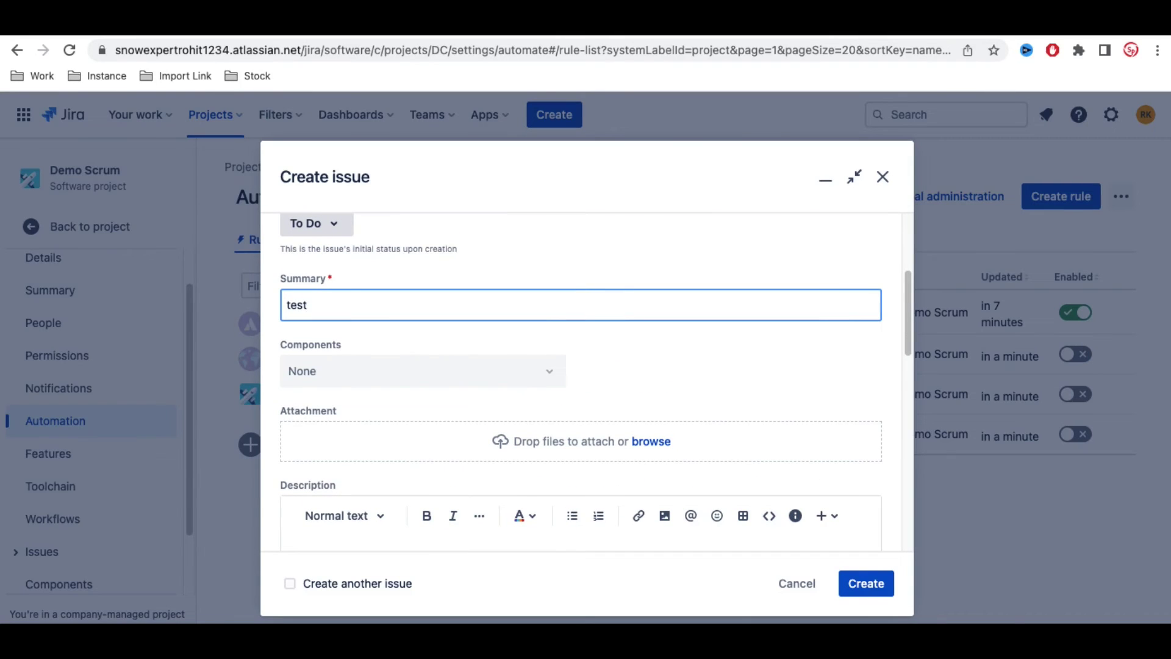
{"action": "scroll", "coordinate": [590, 382], "scroll_direction": "up", "scroll_amount": 5}
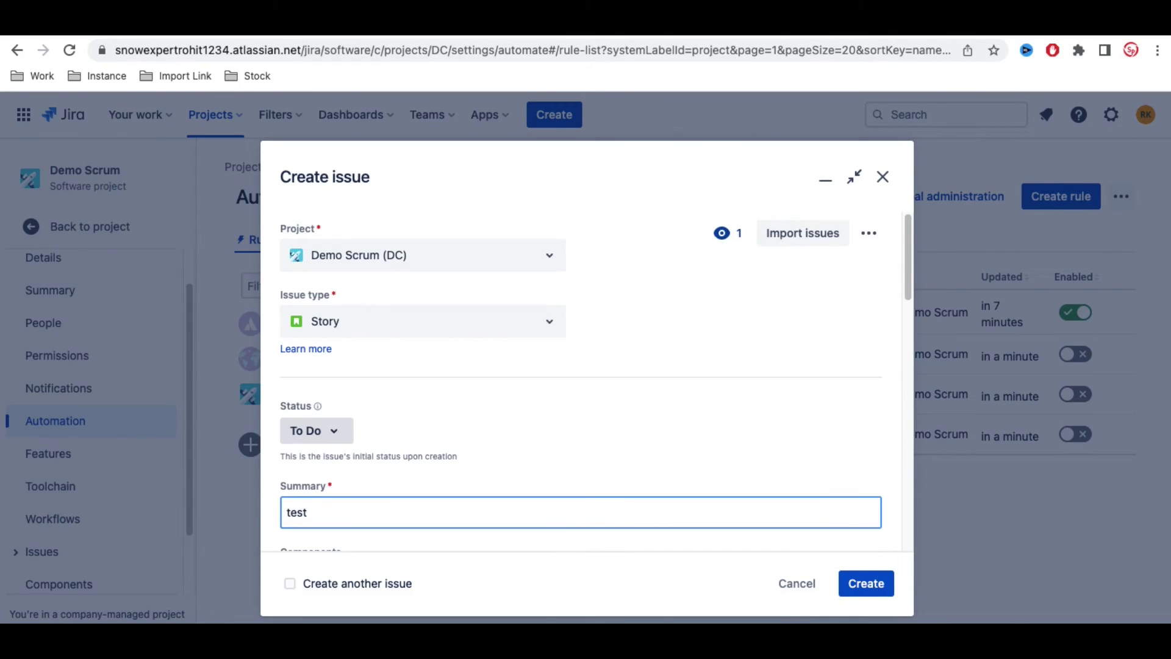
{"action": "scroll", "coordinate": [581, 378], "scroll_direction": "down", "scroll_amount": 6}
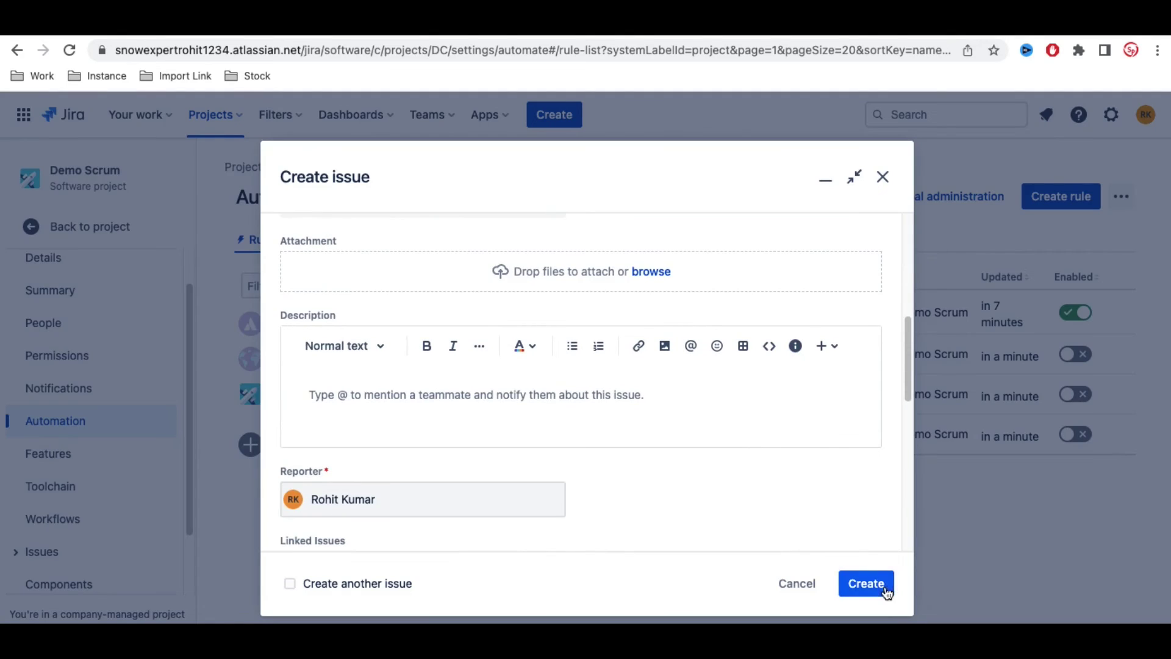
{"action": "left_click", "coordinate": [885, 586]}
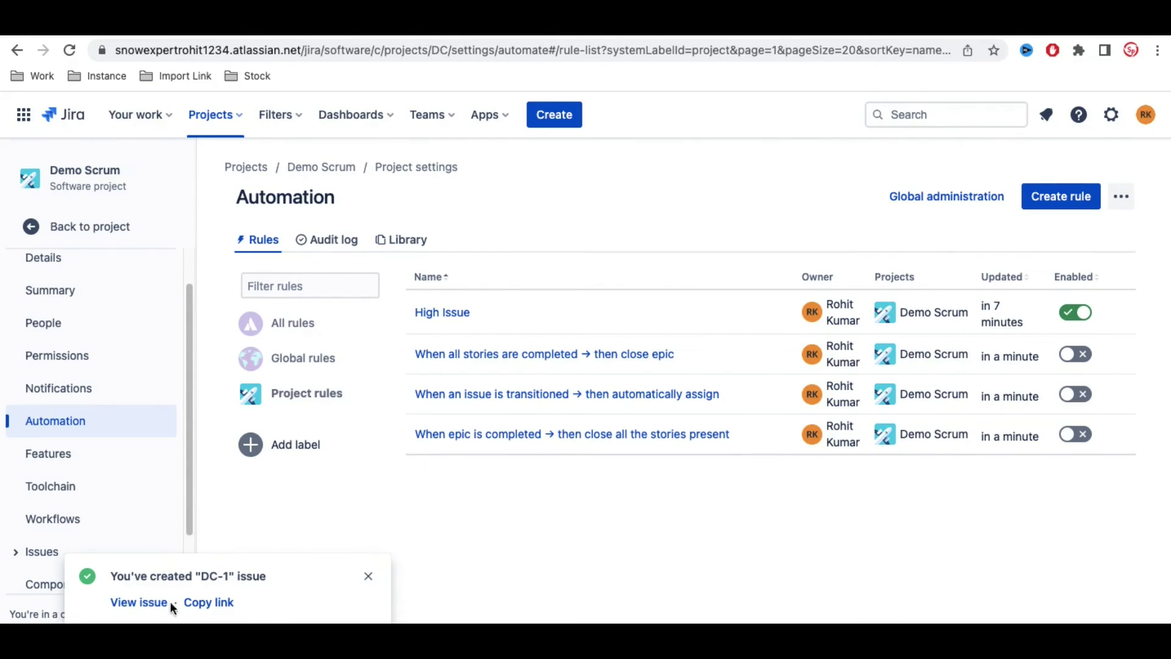
{"action": "left_click", "coordinate": [159, 603]}
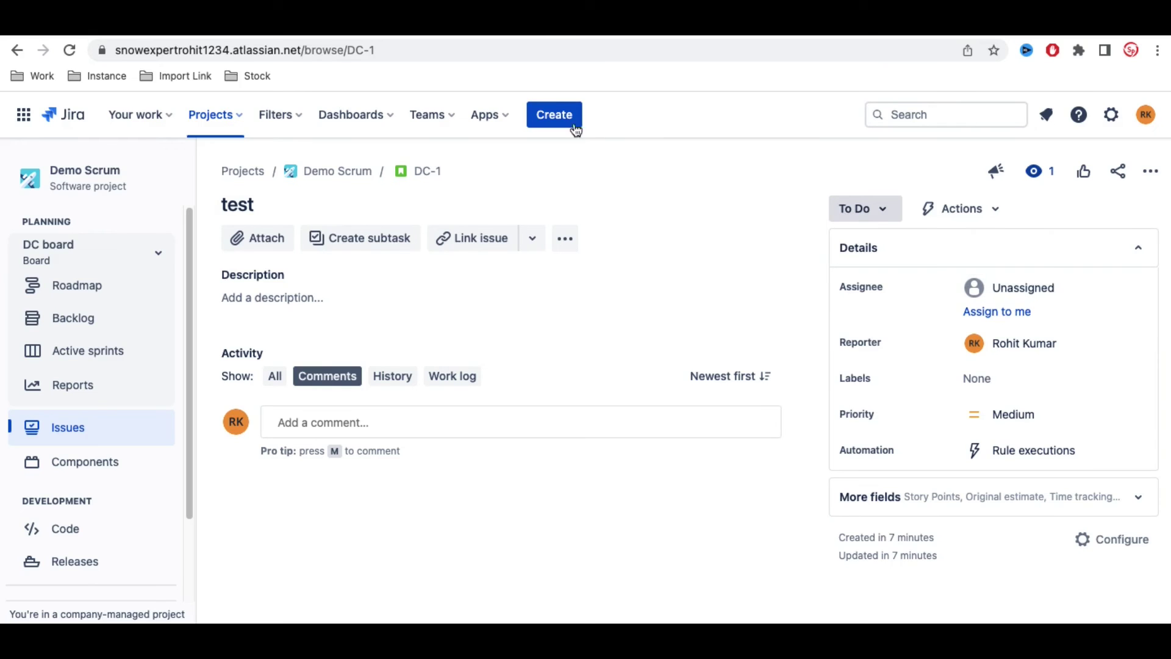
Create issue 'test 2' with High priority and open DC-2 to check its assignee.
{"action": "left_click", "coordinate": [555, 112]}
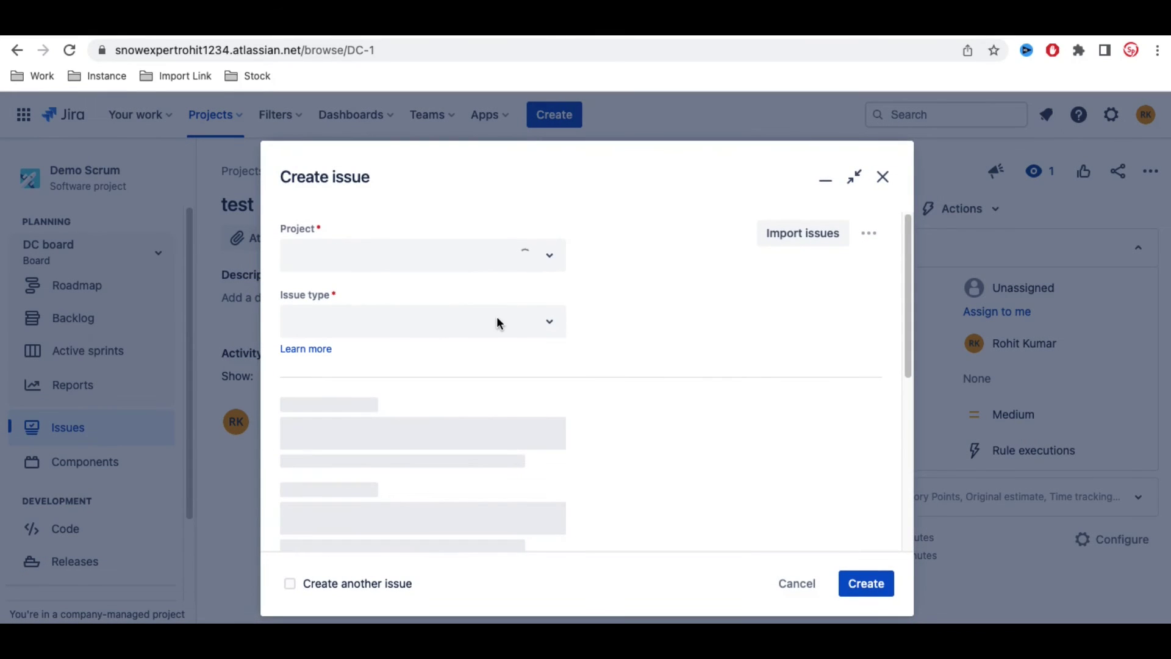
{"action": "type", "text": "test"}
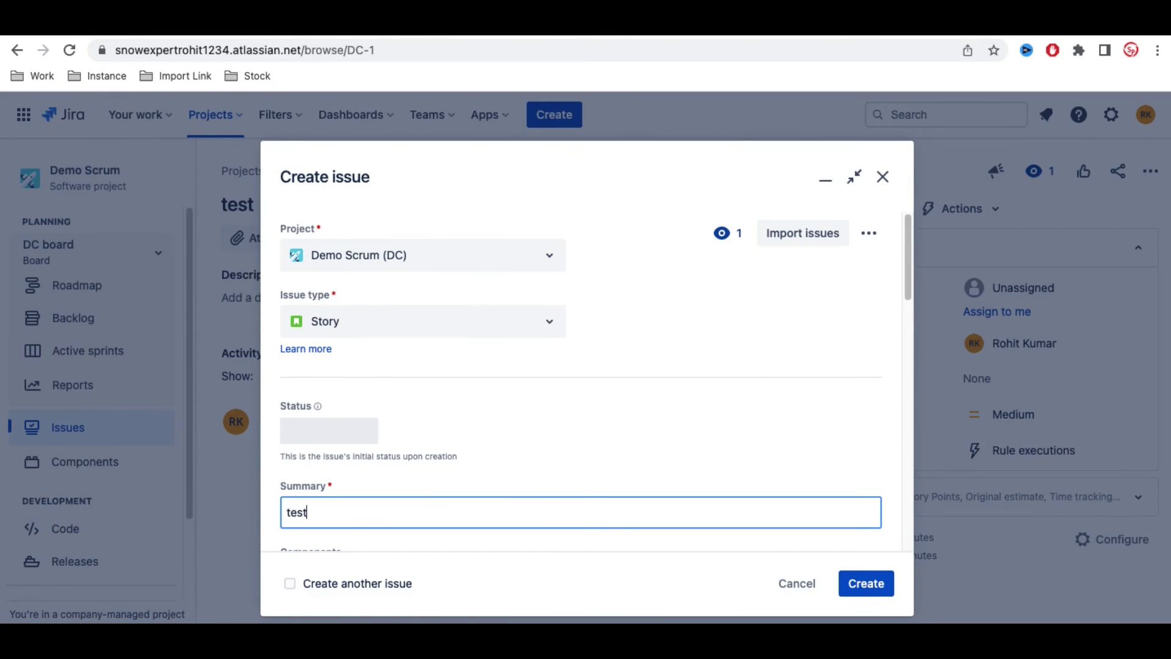
{"action": "type", "text": " 2"}
{"action": "scroll", "coordinate": [587, 382], "scroll_direction": "down", "scroll_amount": 7}
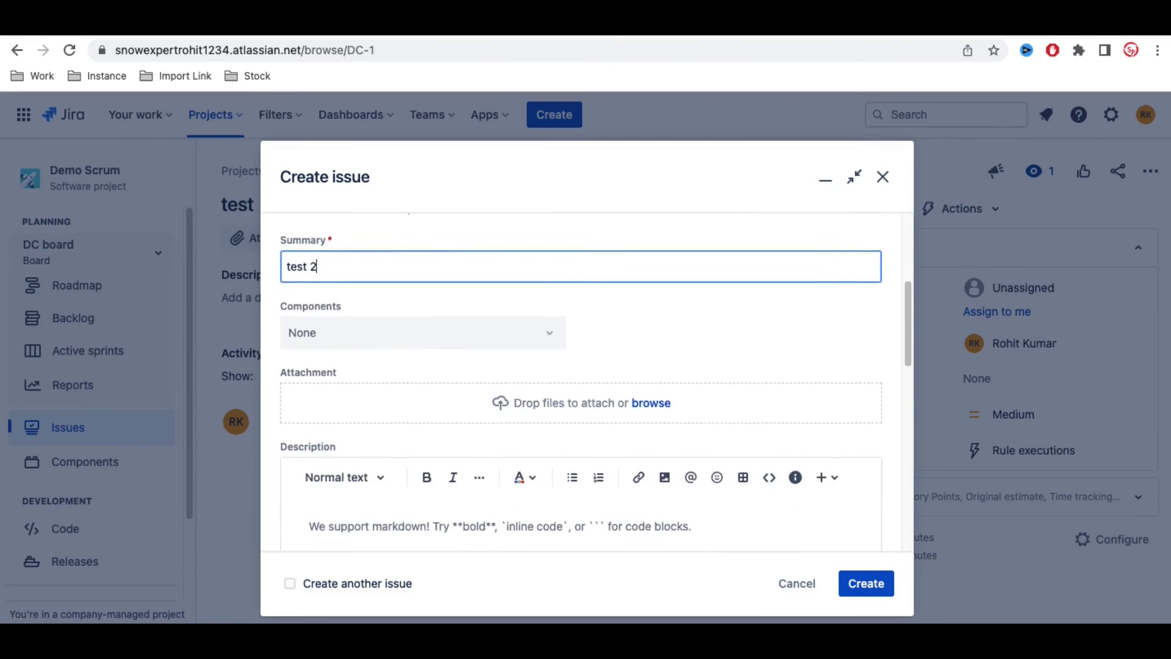
{"action": "scroll", "coordinate": [452, 489], "scroll_direction": "down", "scroll_amount": 5}
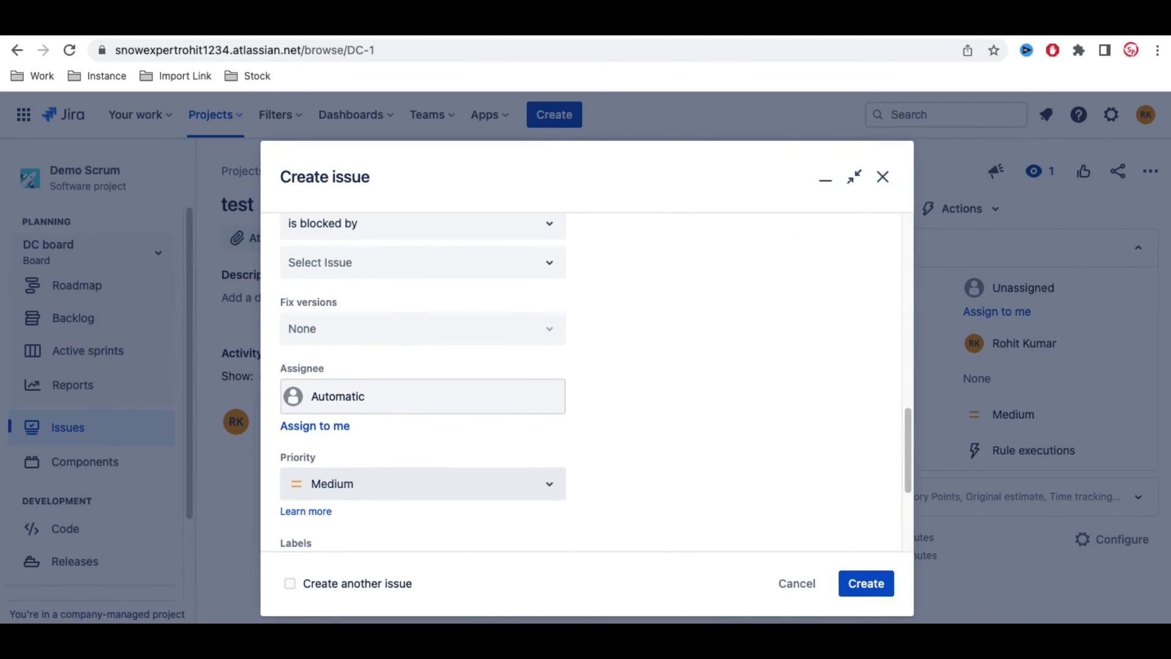
{"action": "left_click", "coordinate": [452, 489]}
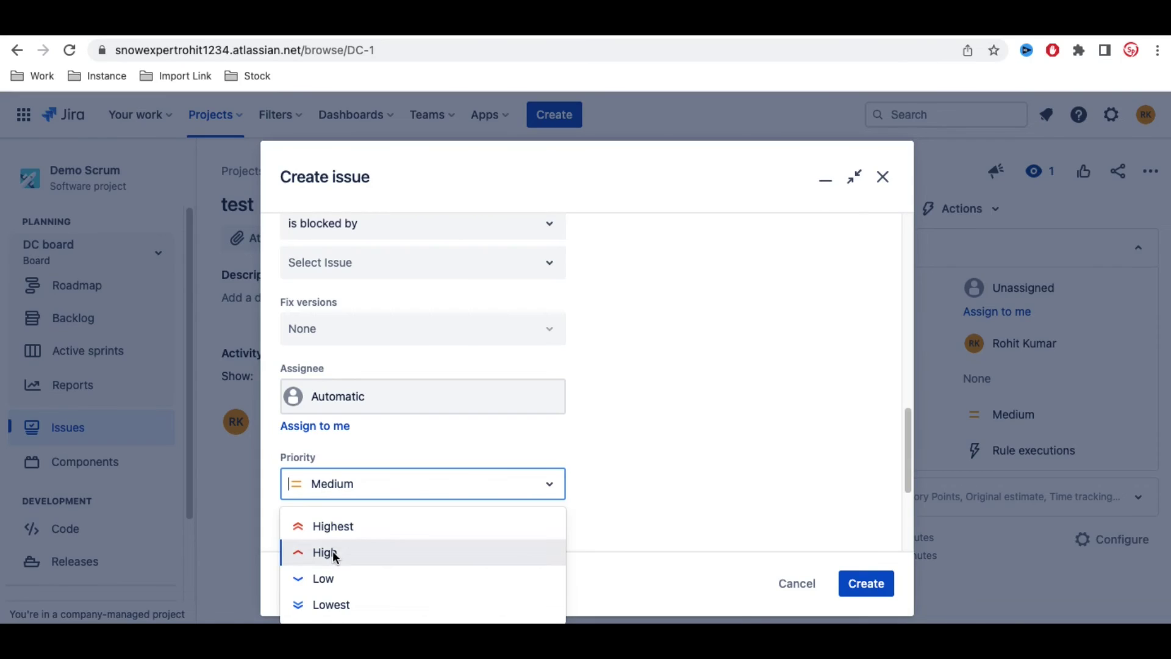
{"action": "left_click", "coordinate": [332, 551]}
{"action": "left_click", "coordinate": [862, 582]}
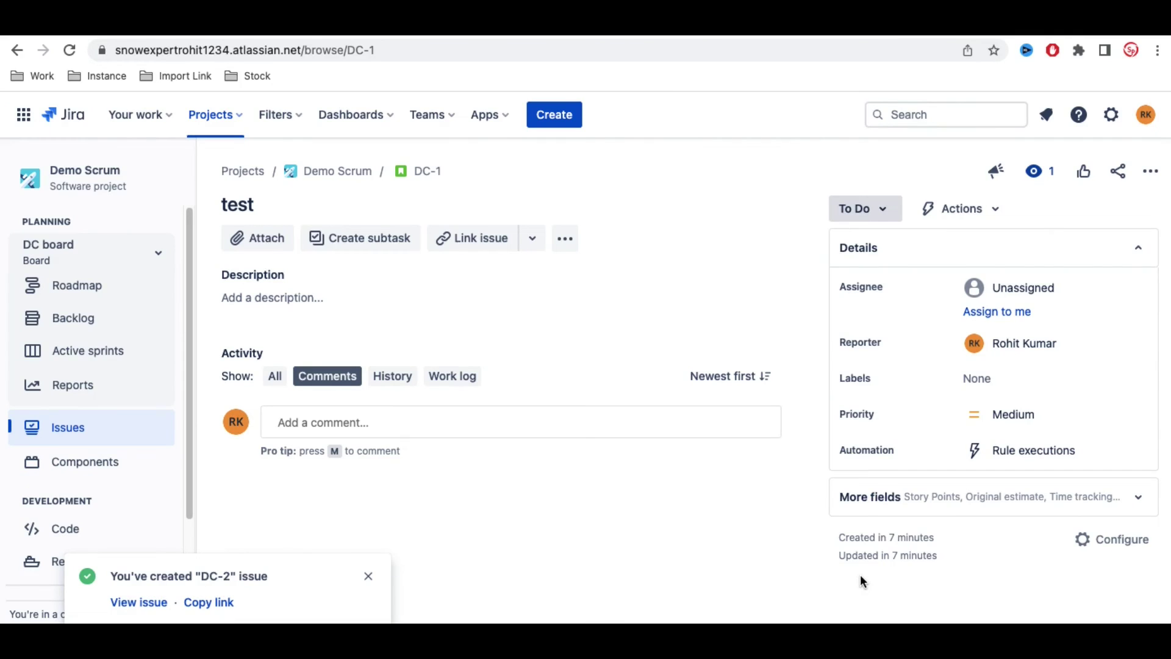
{"action": "left_click", "coordinate": [139, 602]}
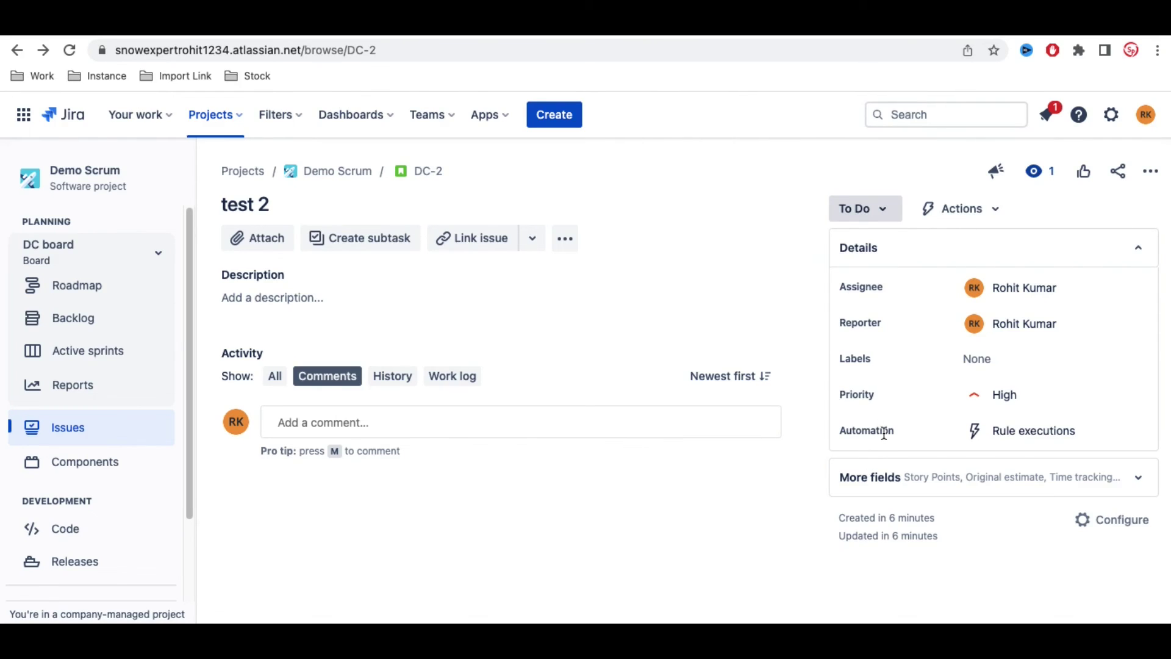
{"action": "left_click", "coordinate": [1027, 436]}
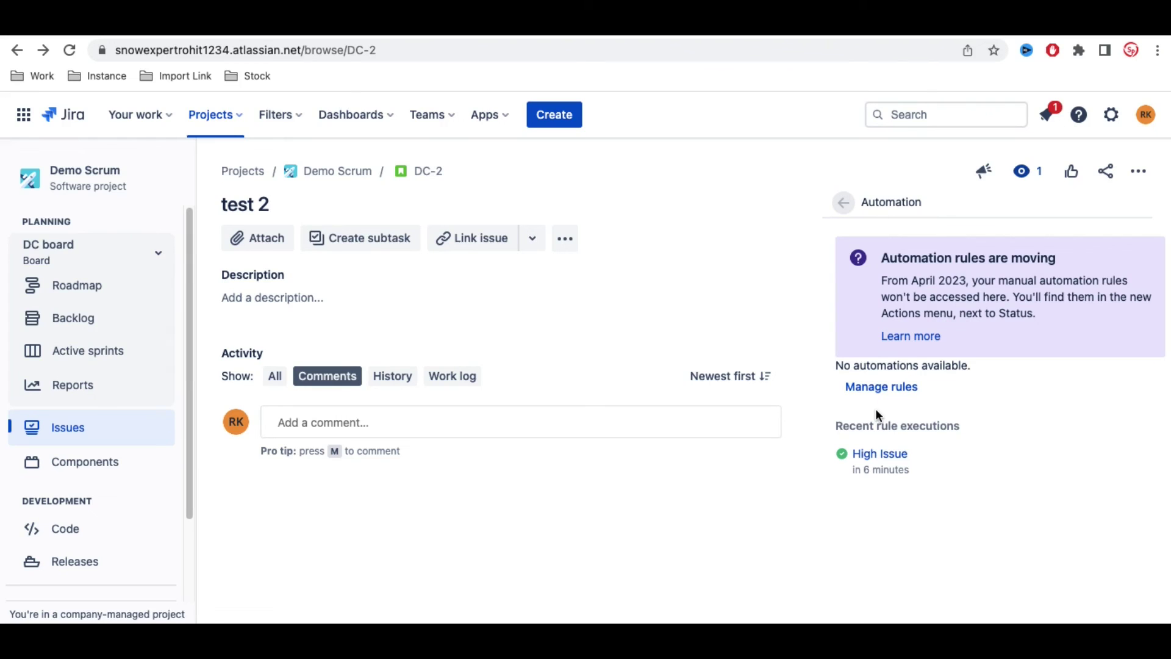
{"action": "left_click", "coordinate": [862, 207]}
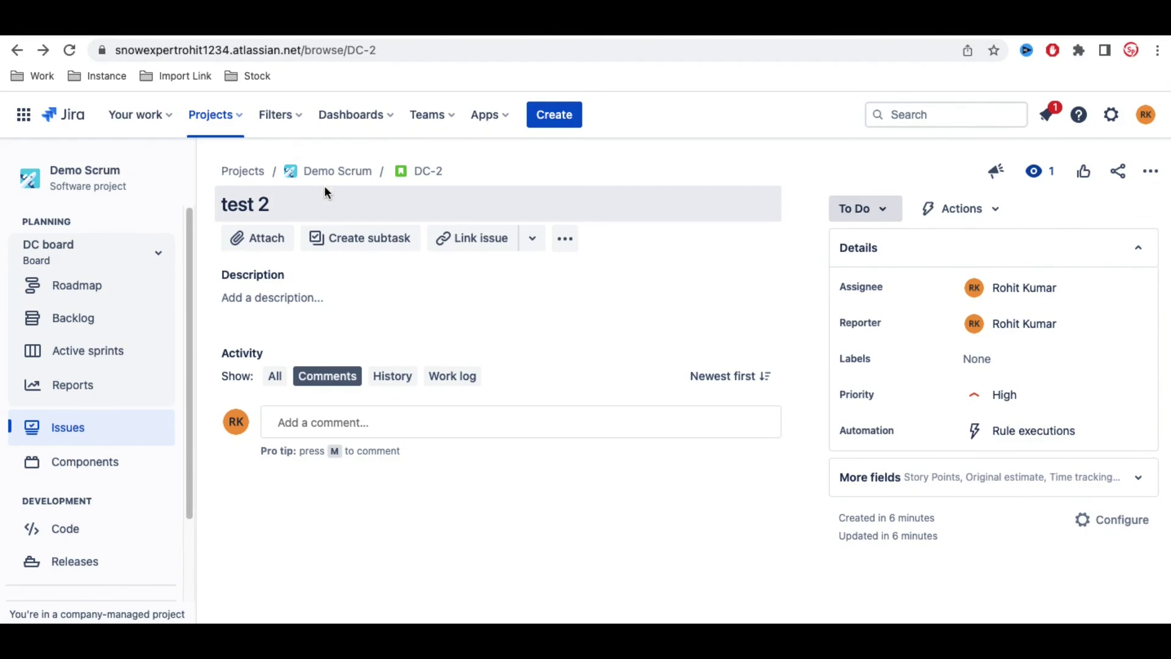
Create a Medium-priority issue titled 'test', dismiss the extra flag, and open DC-3.
{"action": "left_click", "coordinate": [567, 121]}
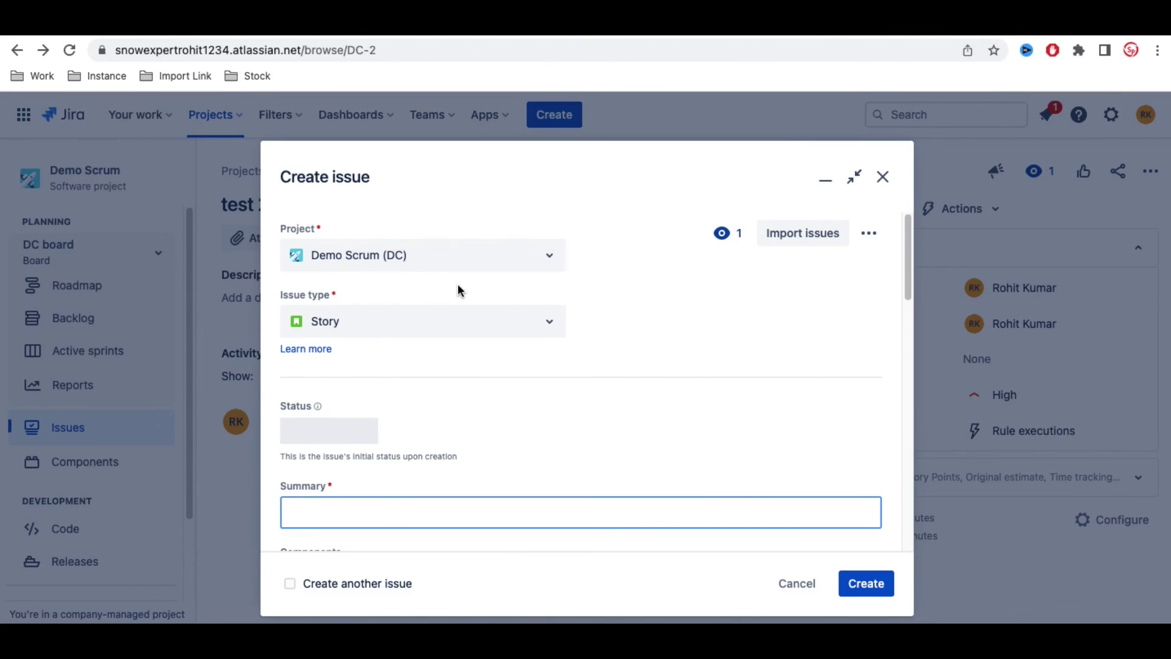
{"action": "type", "text": "test"}
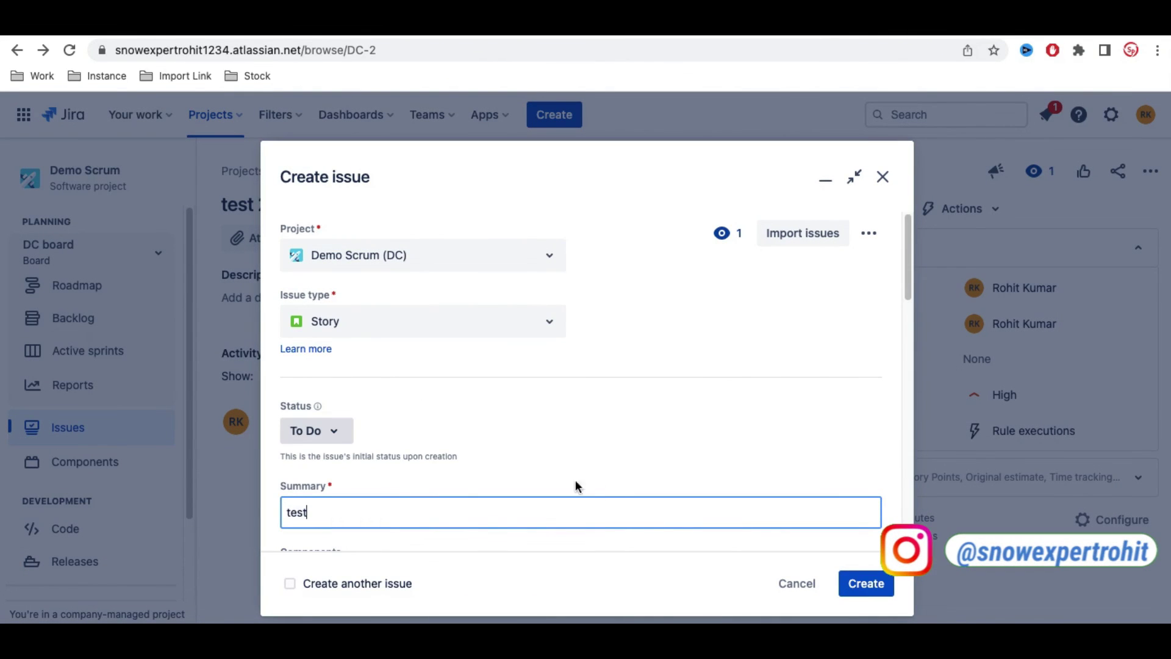
{"action": "scroll", "coordinate": [577, 482], "scroll_direction": "down", "scroll_amount": 8}
{"action": "scroll", "coordinate": [604, 496], "scroll_direction": "down", "scroll_amount": 5}
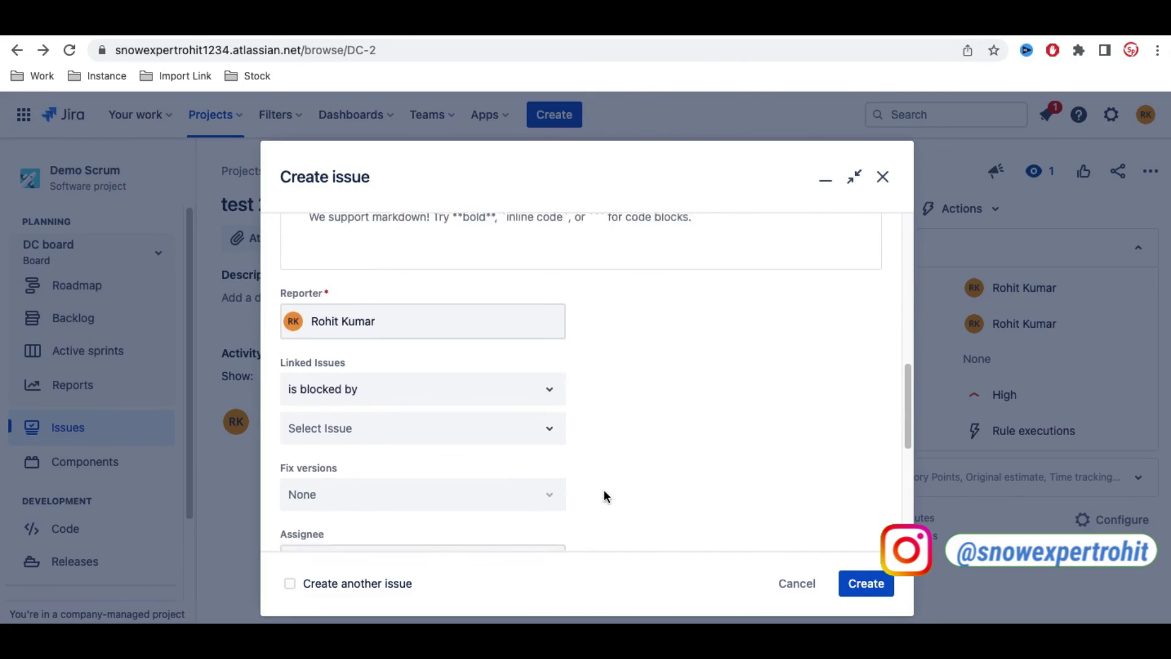
{"action": "left_click", "coordinate": [871, 586]}
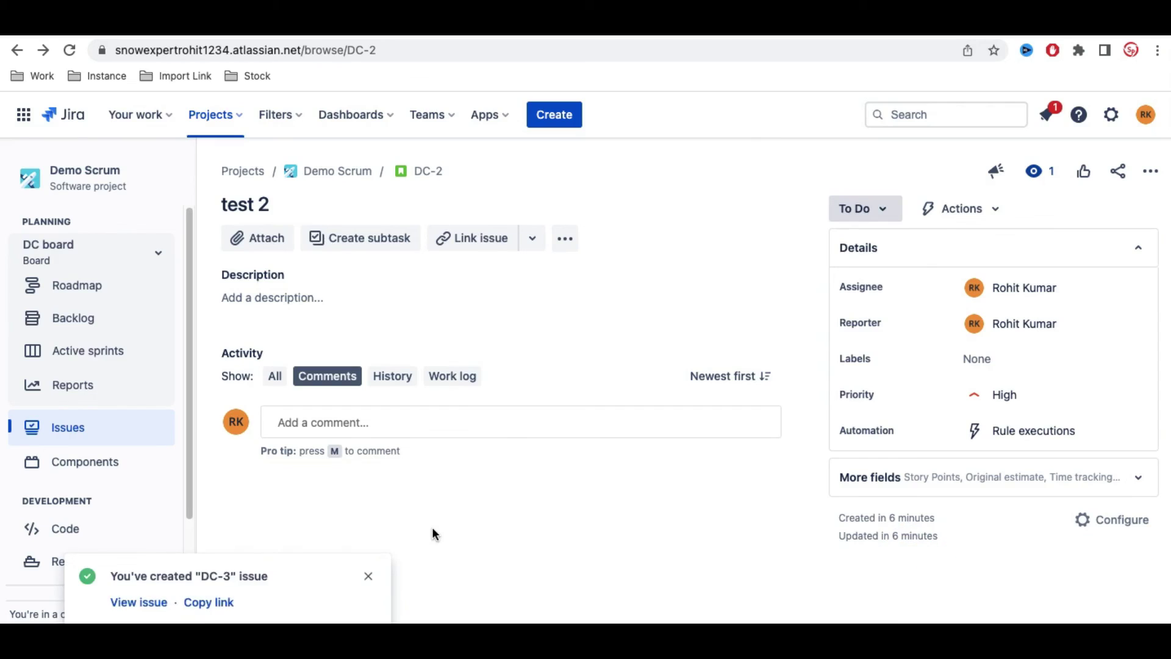
{"action": "left_click", "coordinate": [372, 543]}
{"action": "left_click", "coordinate": [140, 603]}
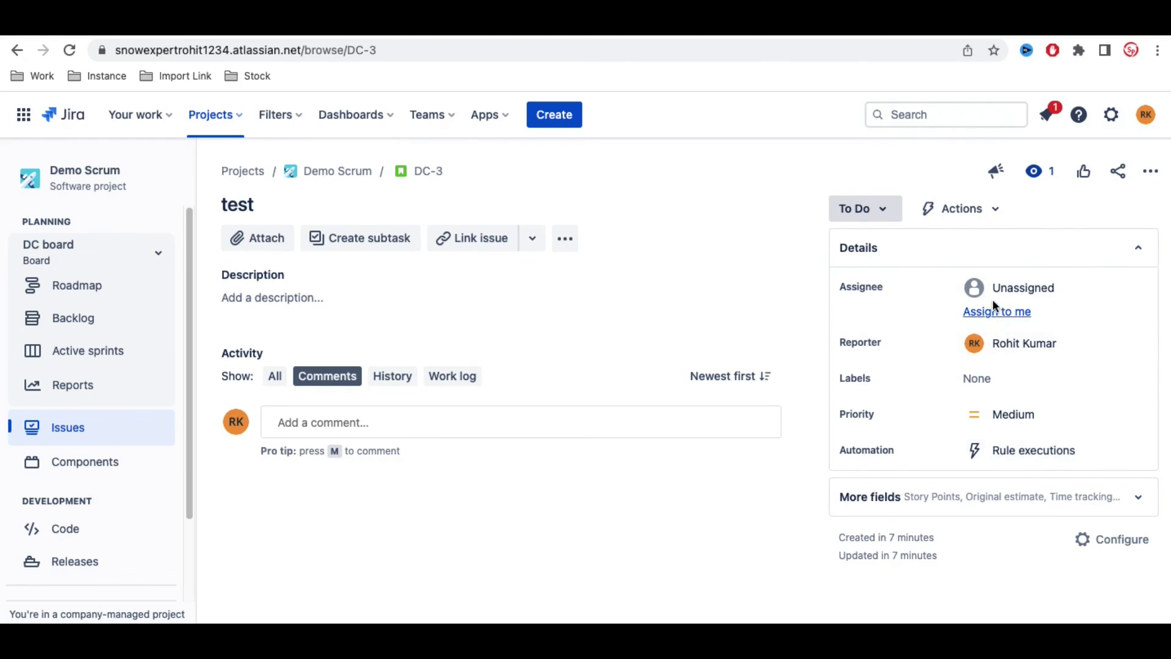
Check DC-3's Rule executions to see the High Issue run performed no actions.
{"action": "left_click", "coordinate": [1022, 456]}
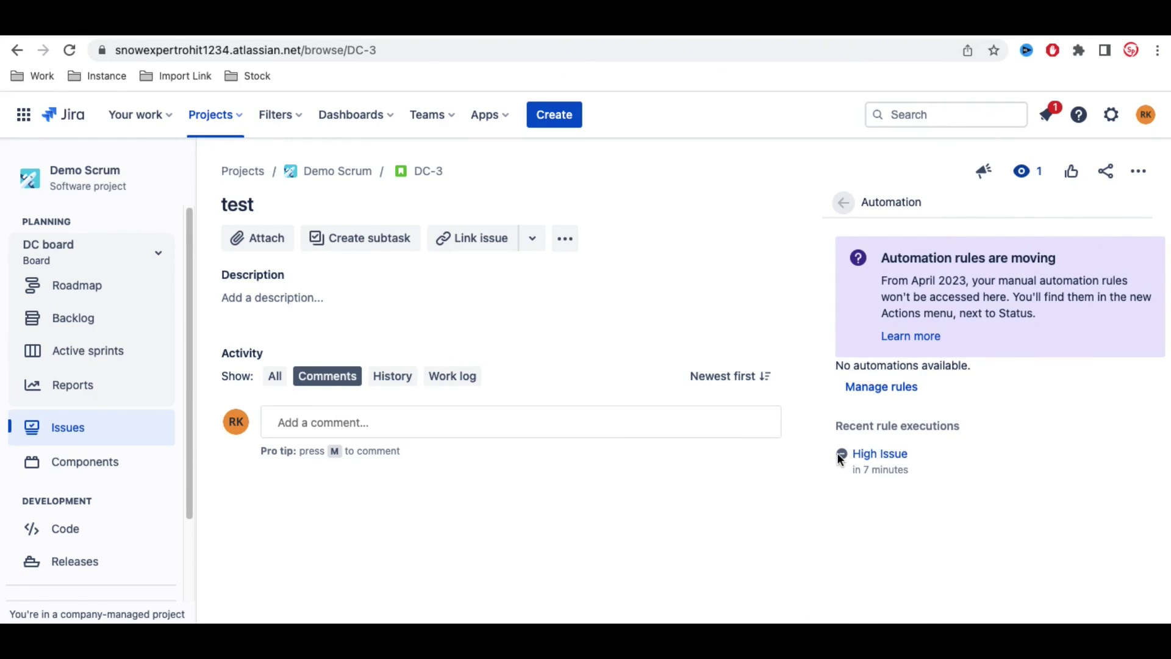
{"action": "mouse_move", "coordinate": [838, 456]}
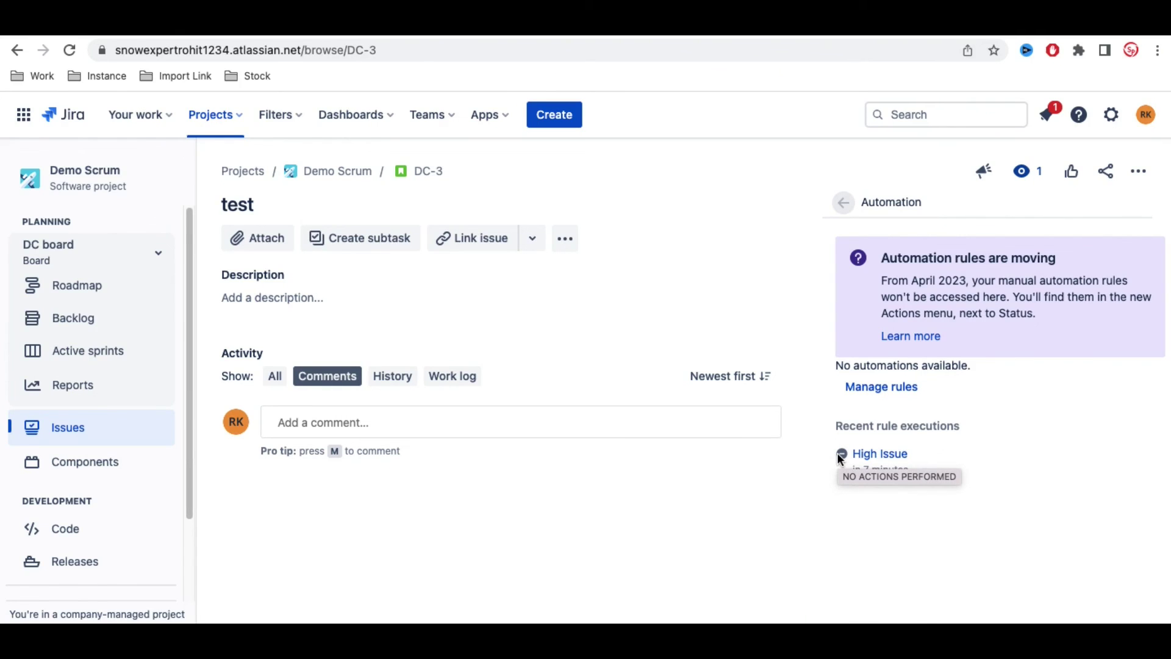